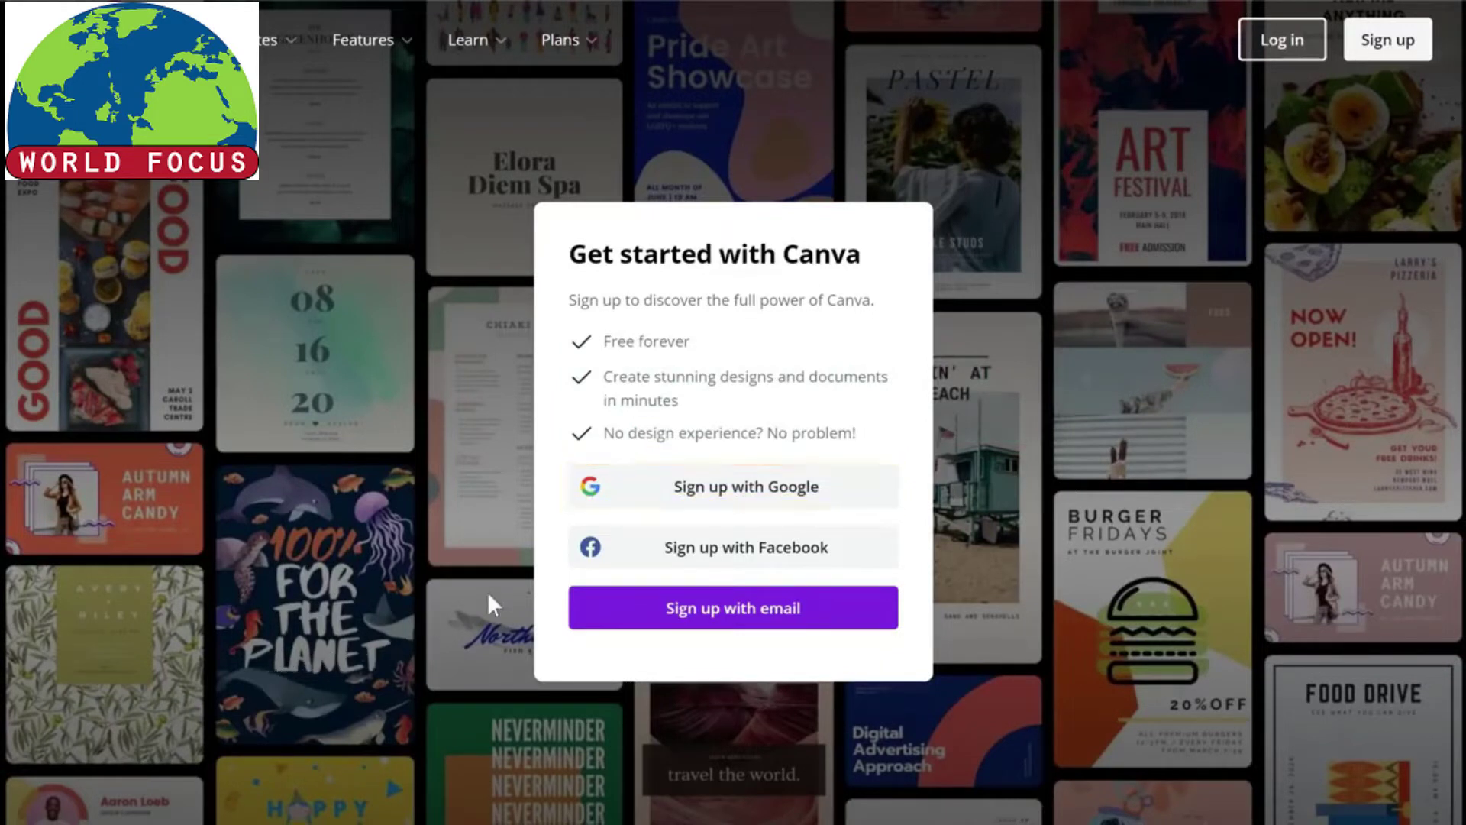
- Sign up for Canva with the existing Google account
click(750, 514)
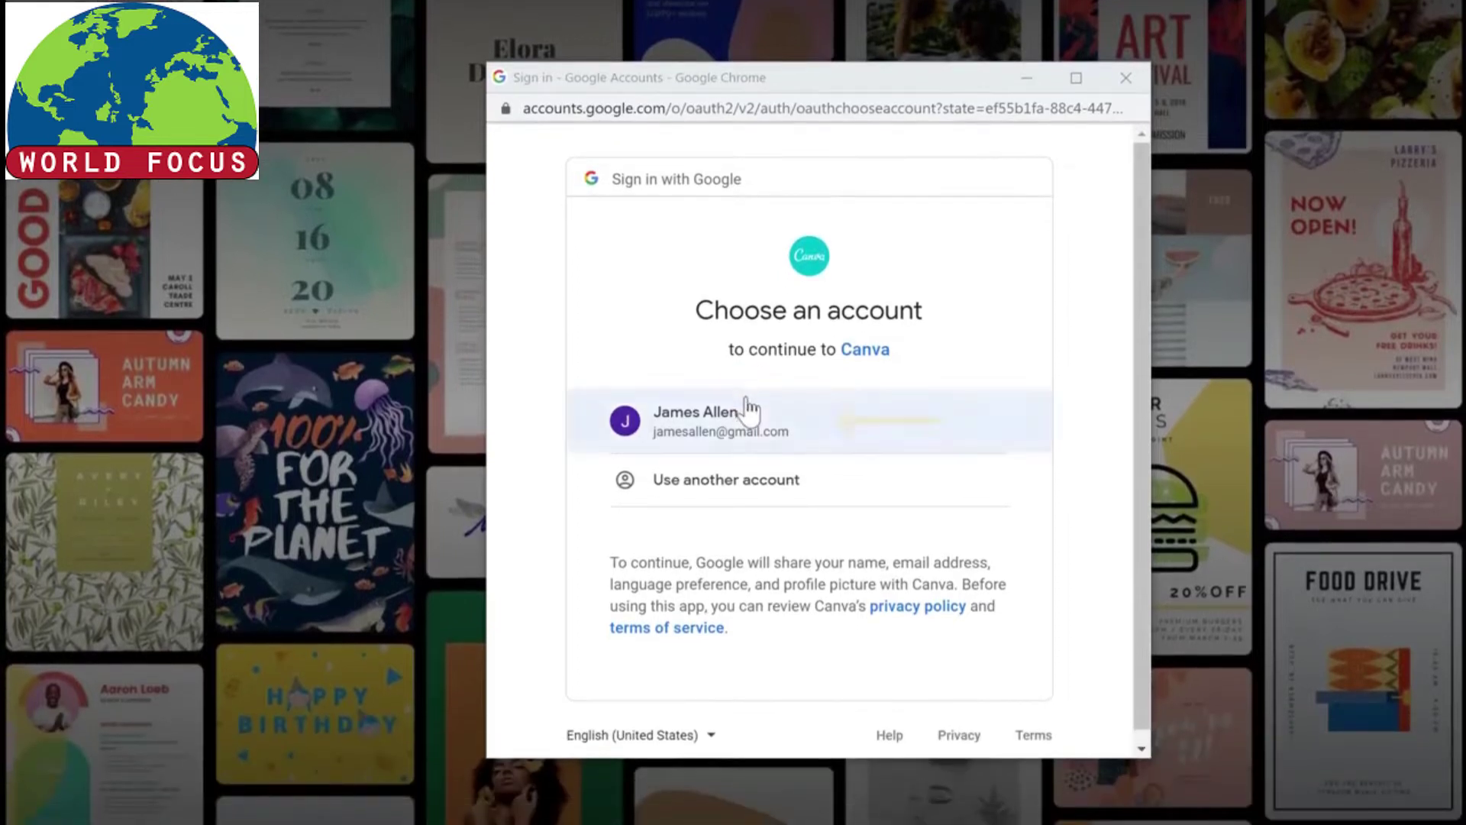
click(752, 451)
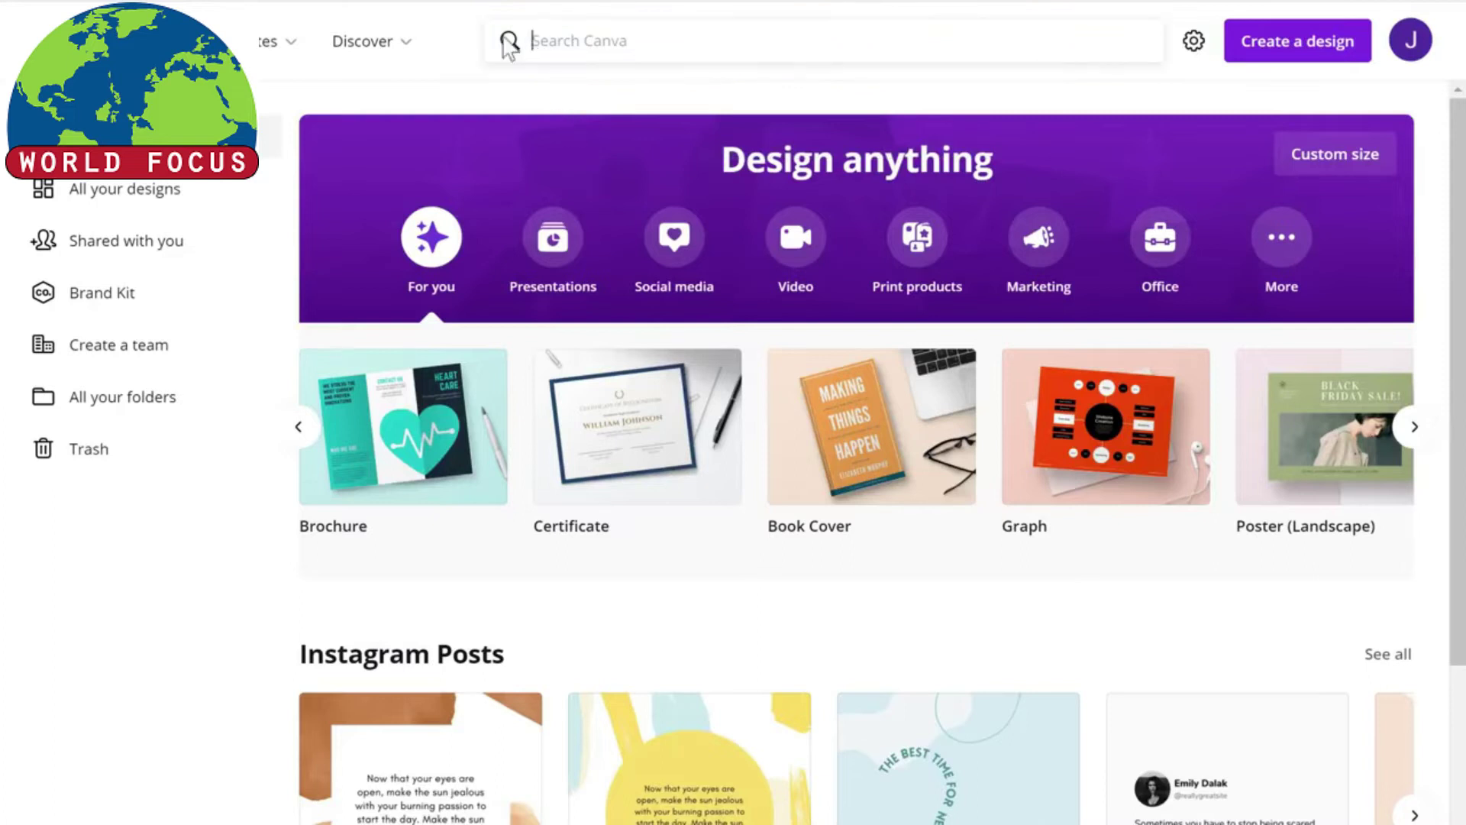
- Search for the YouTube Thumbnail design type and open its template collection
text(Youtube Thumb)
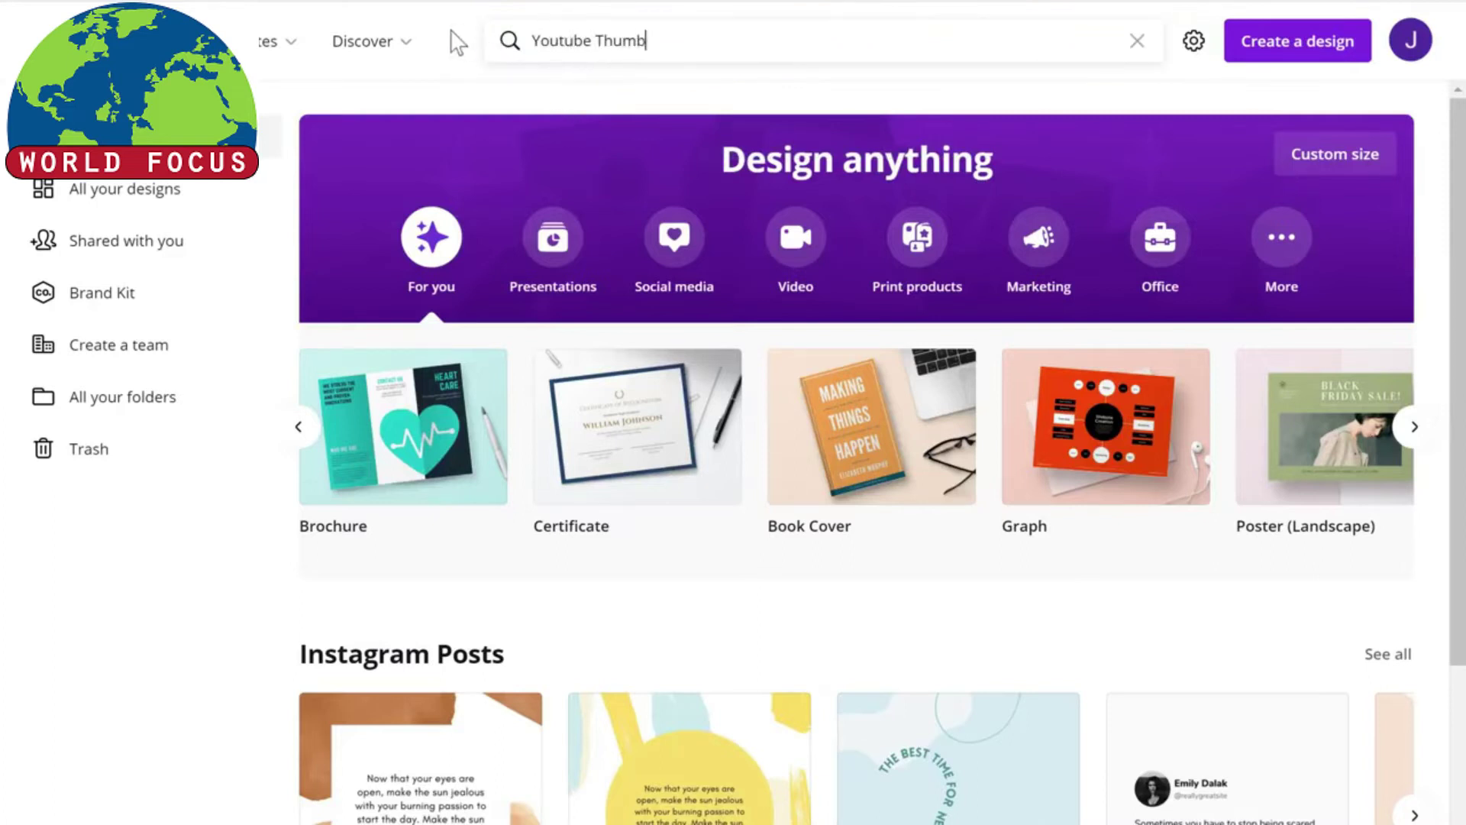
text(nail)
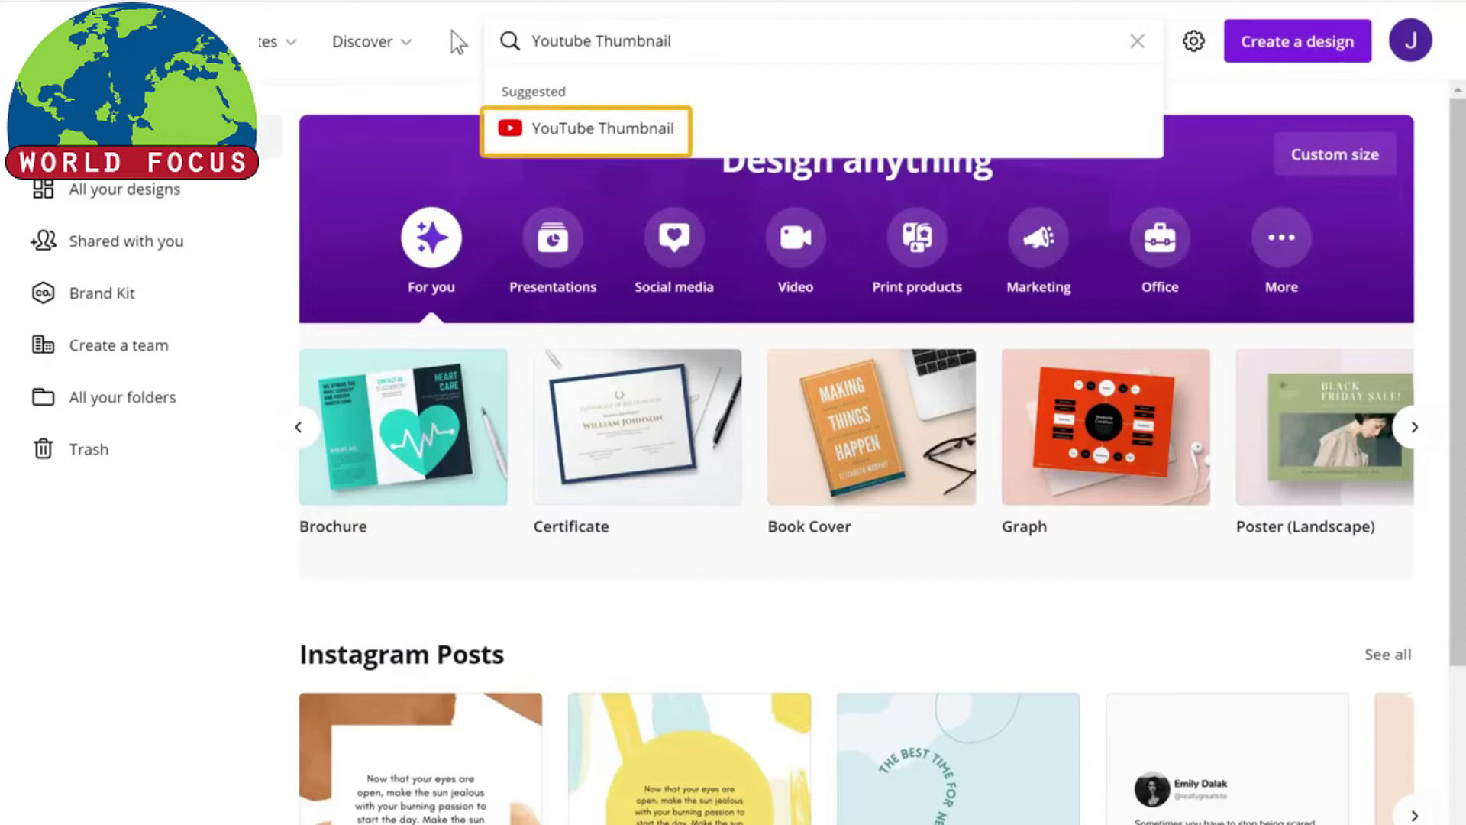
click(600, 145)
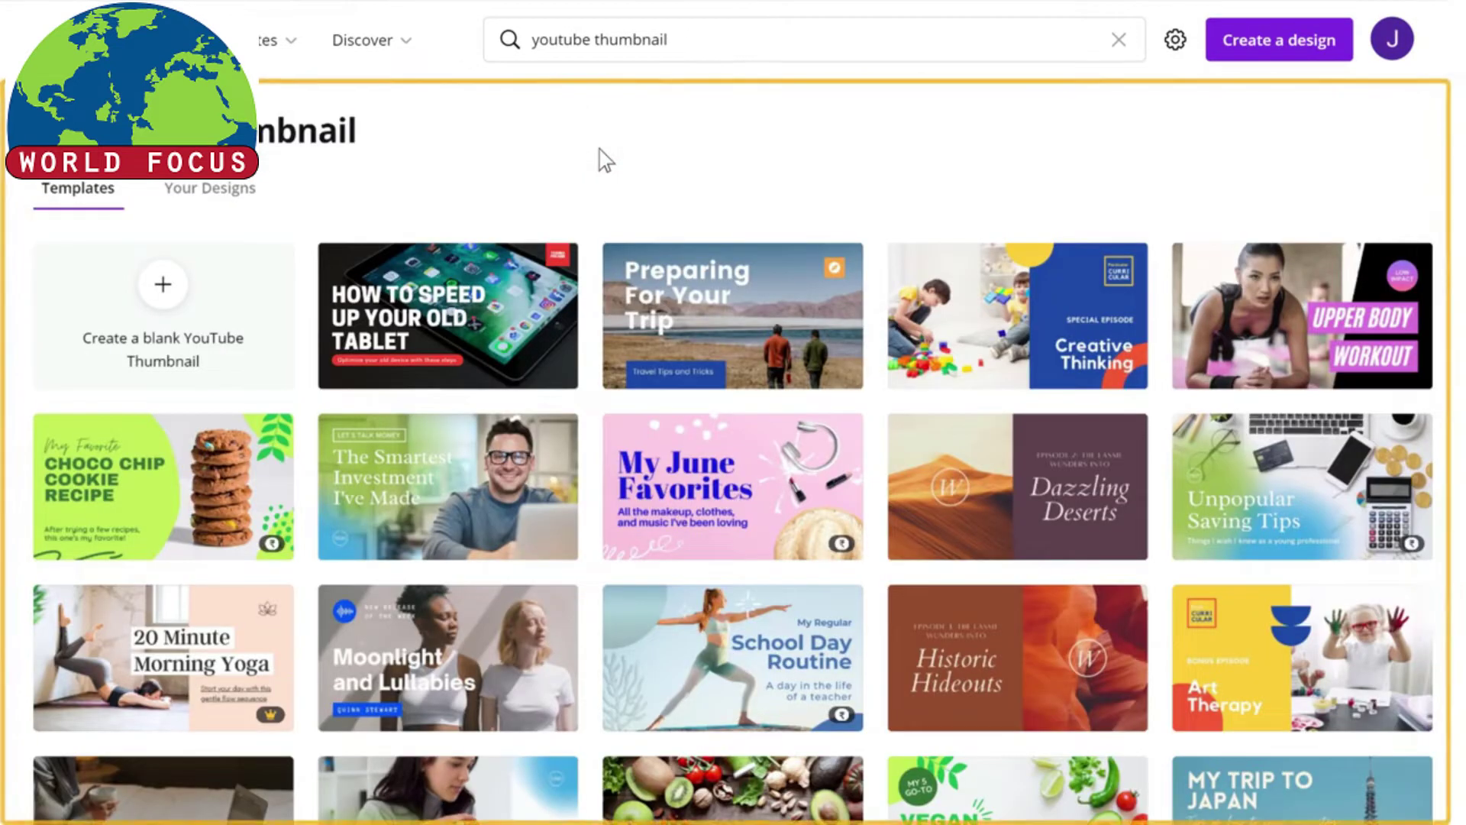
- Browse the thumbnail templates and open the "How to Speed Up Your Old Tablet" design
scroll(603, 156, down, 15)
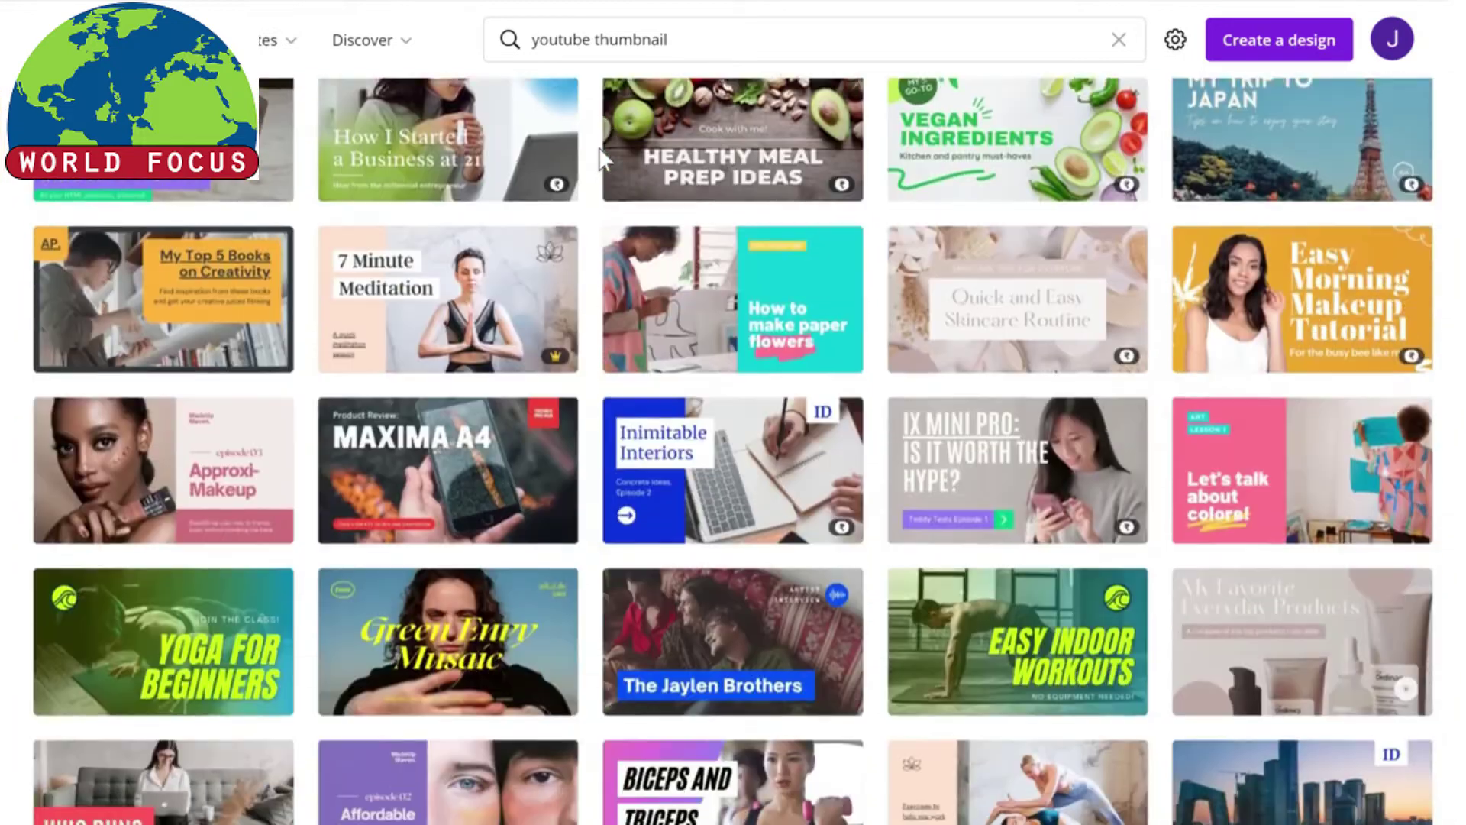
scroll(600, 156, down, 14)
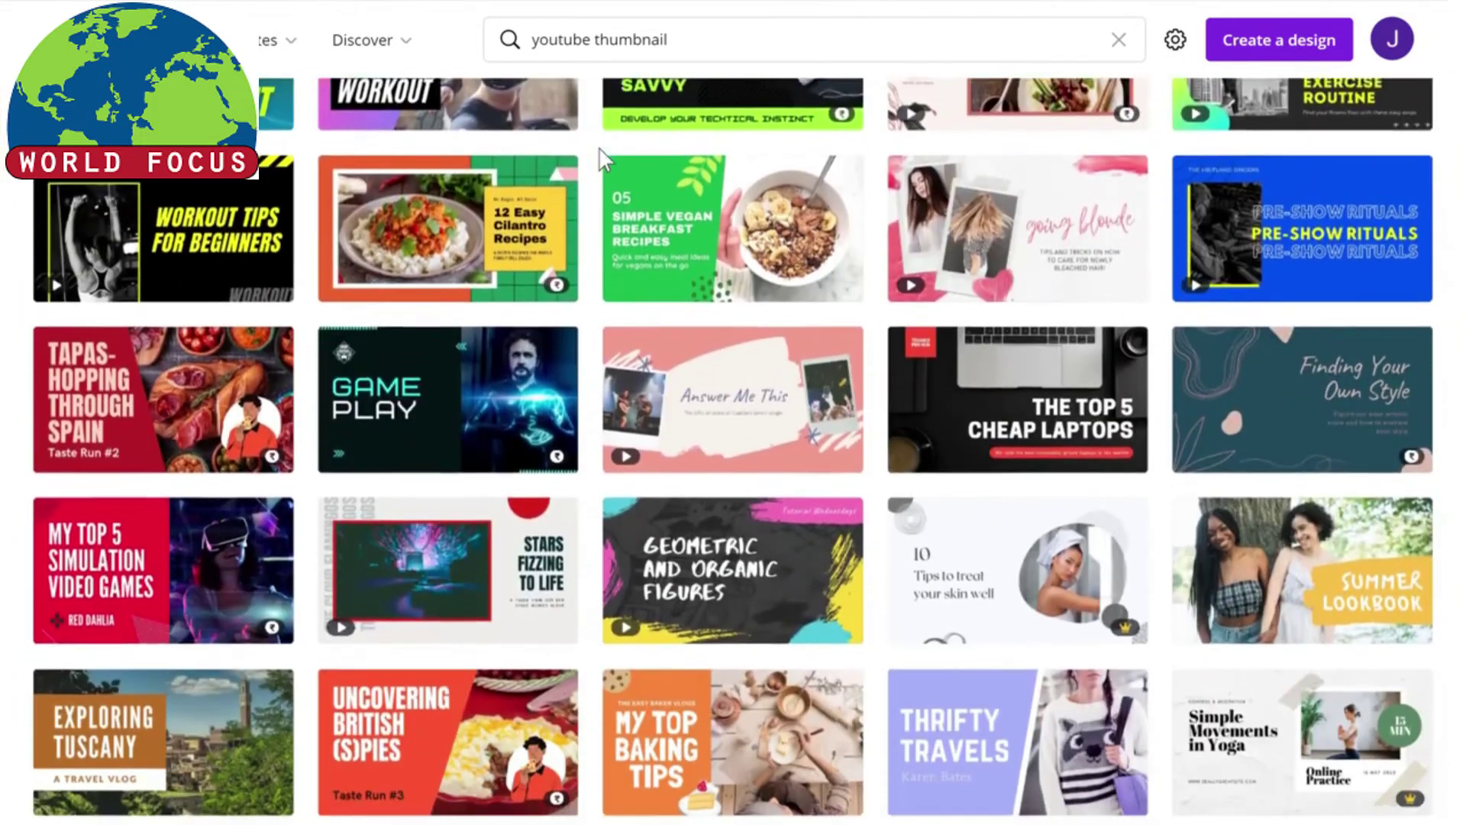
scroll(600, 157, up, 20)
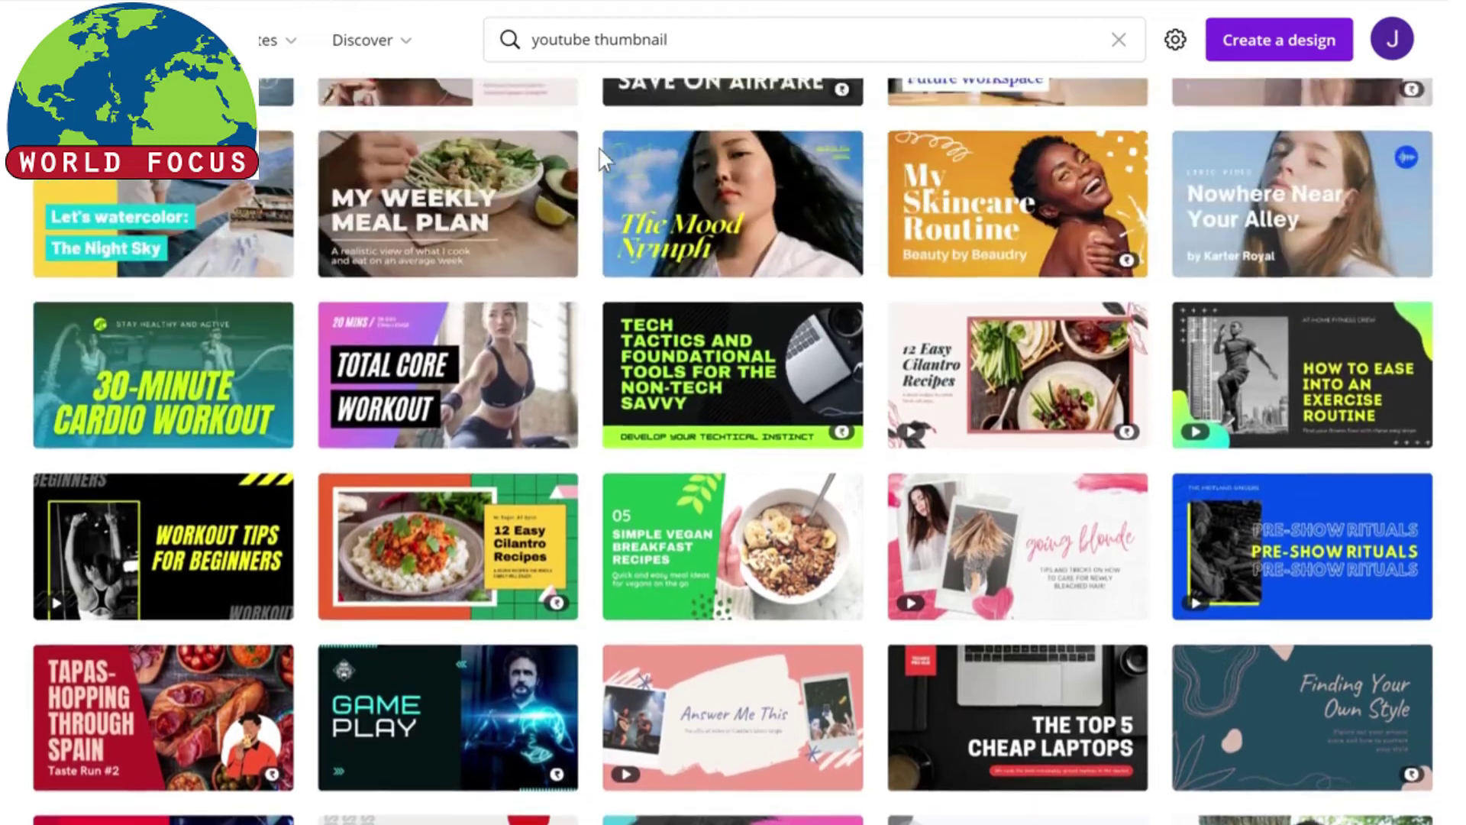
scroll(599, 150, up, 14)
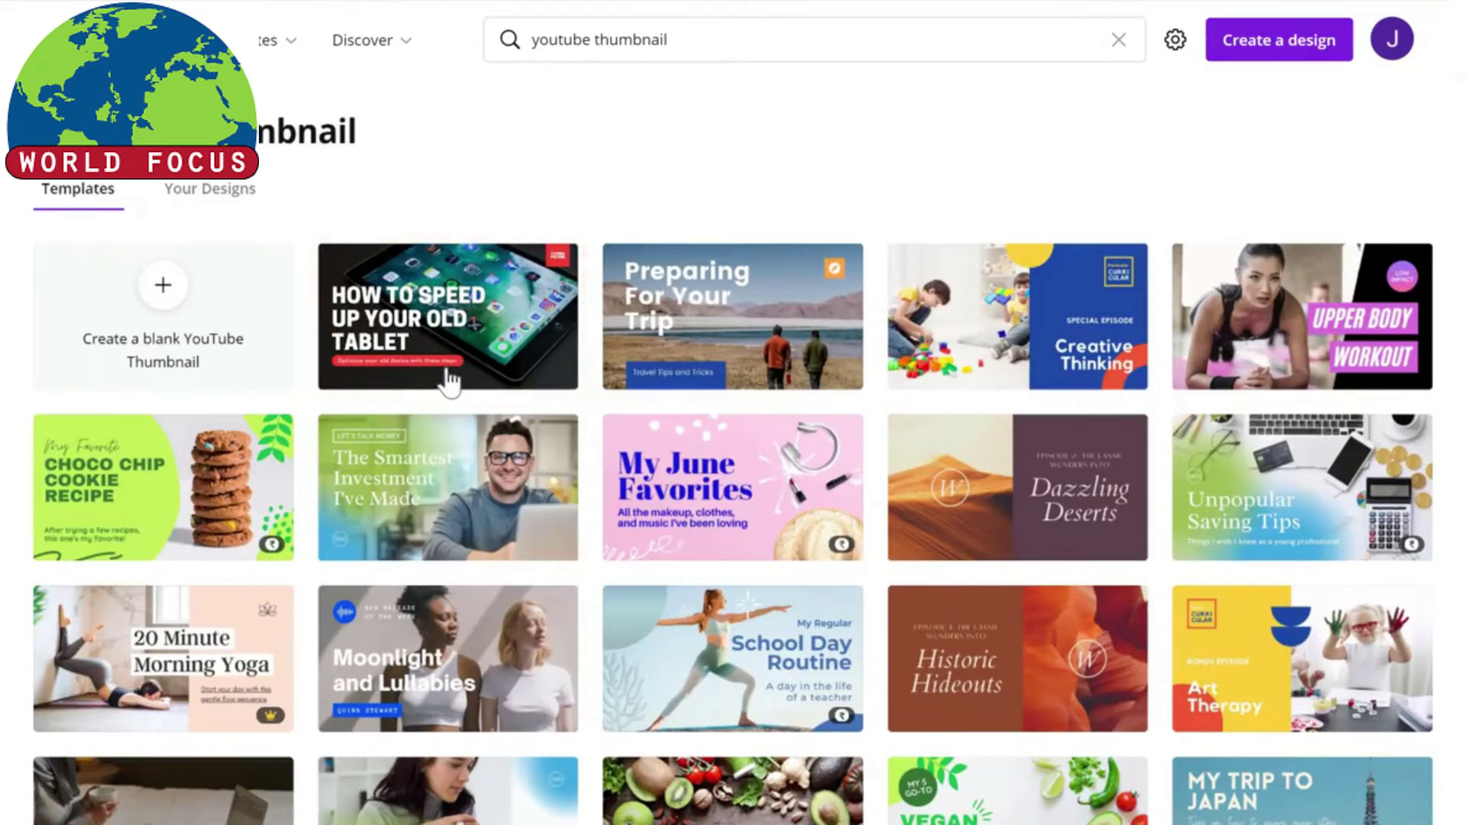
click(446, 382)
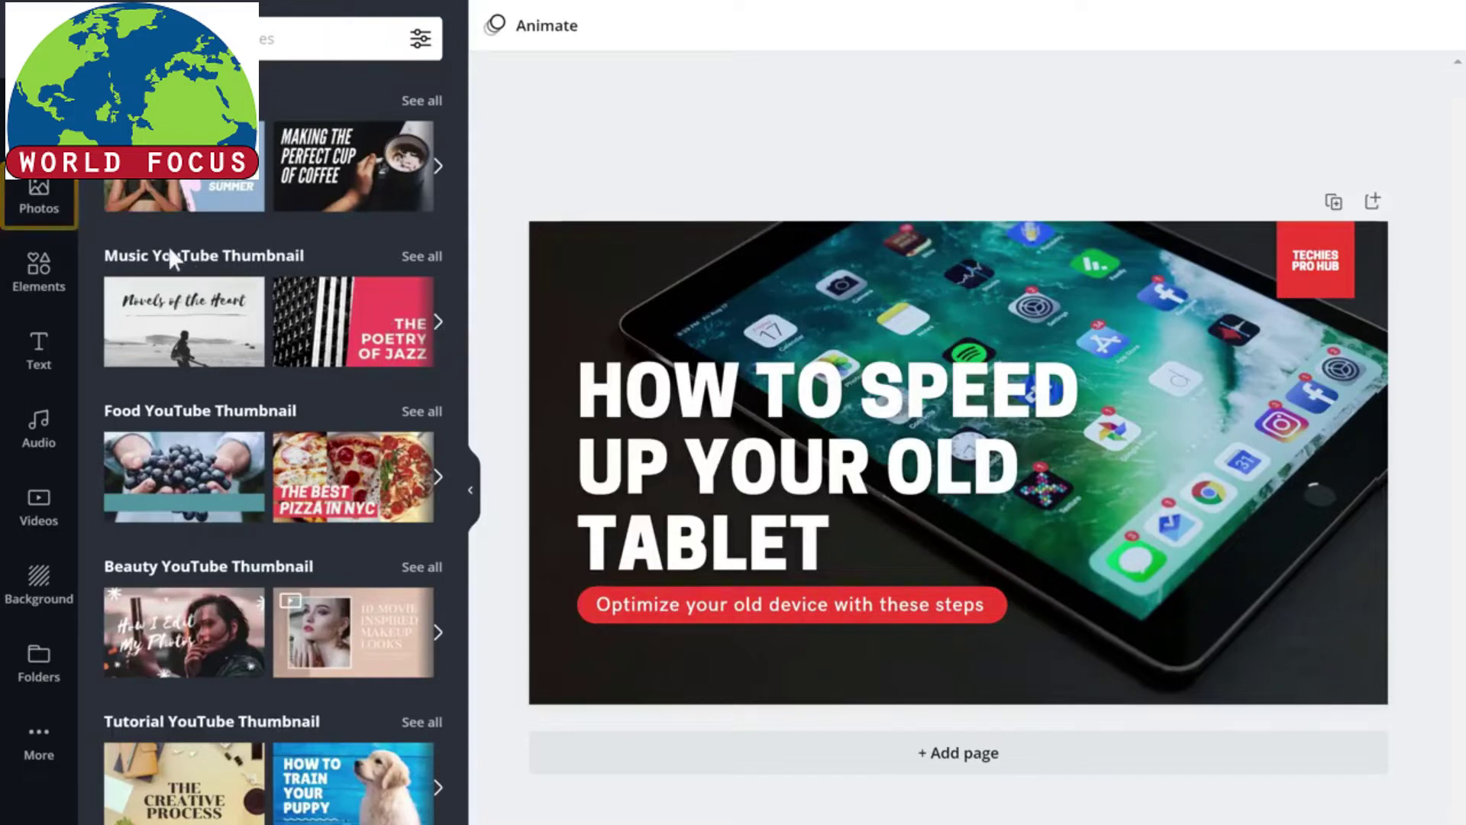
- Search the stock photos for a background and set the white marble photo as the thumbnail's background
click(39, 223)
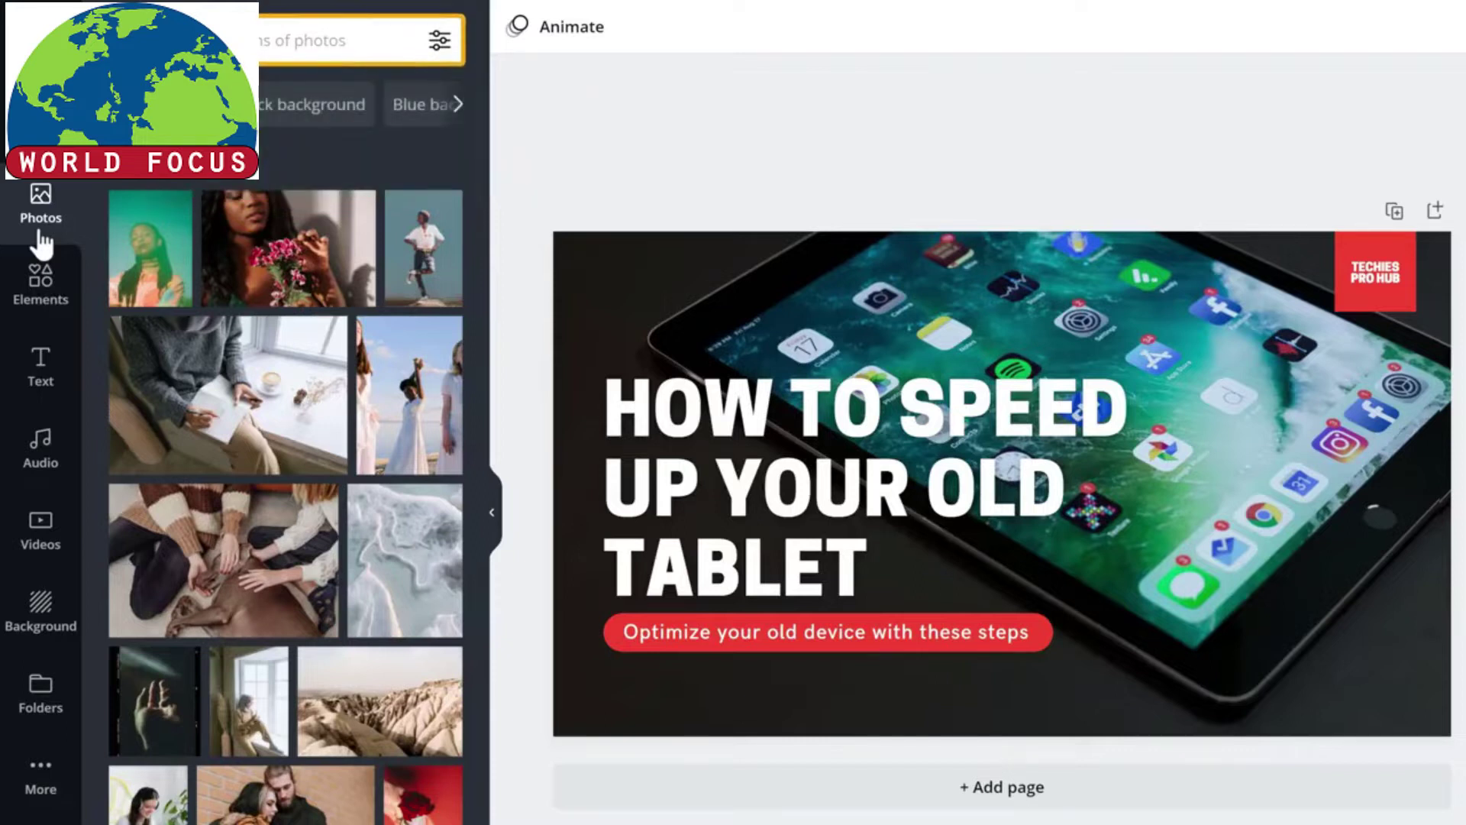
click(47, 220)
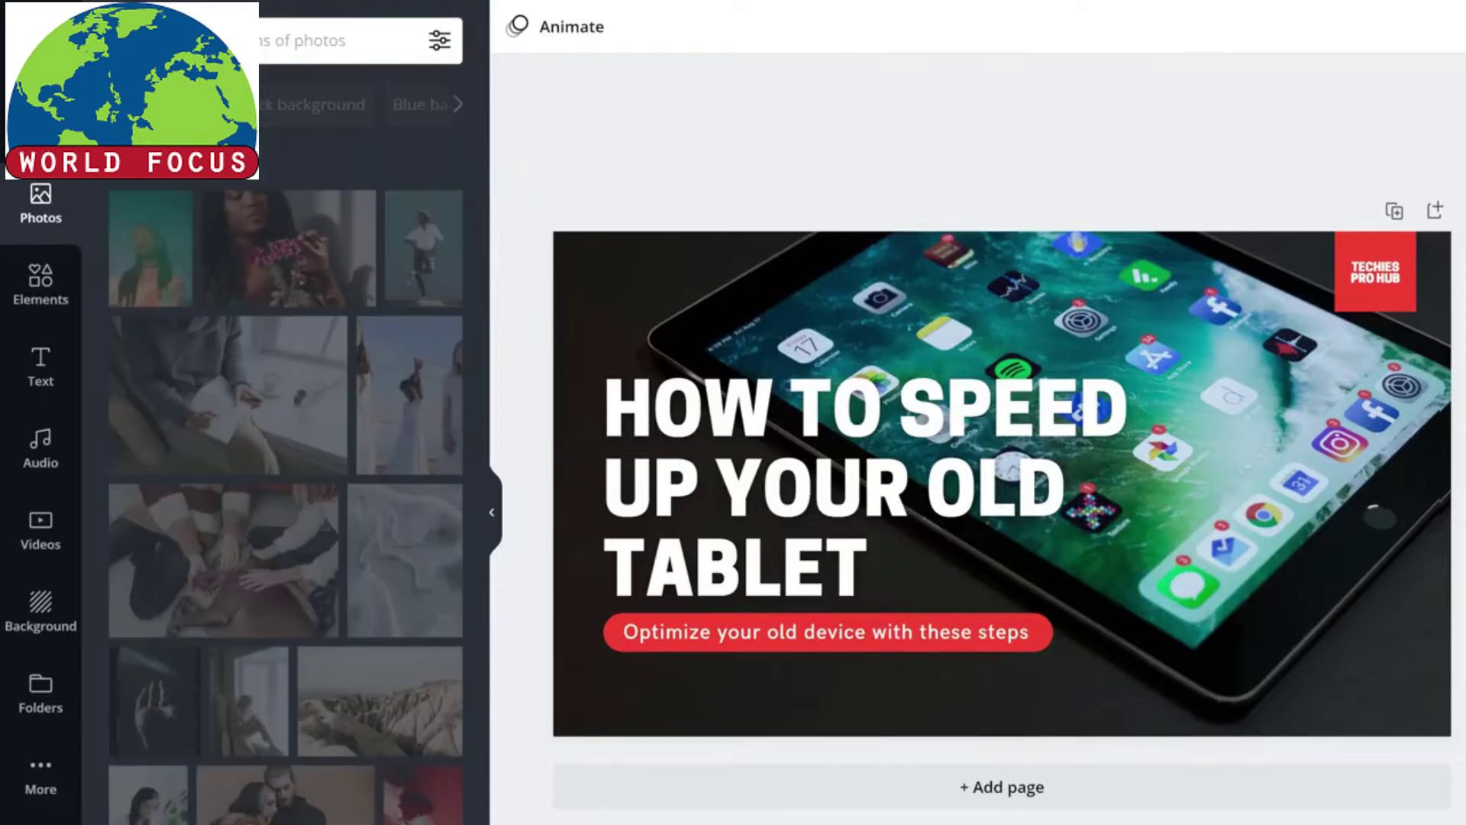
text(t)
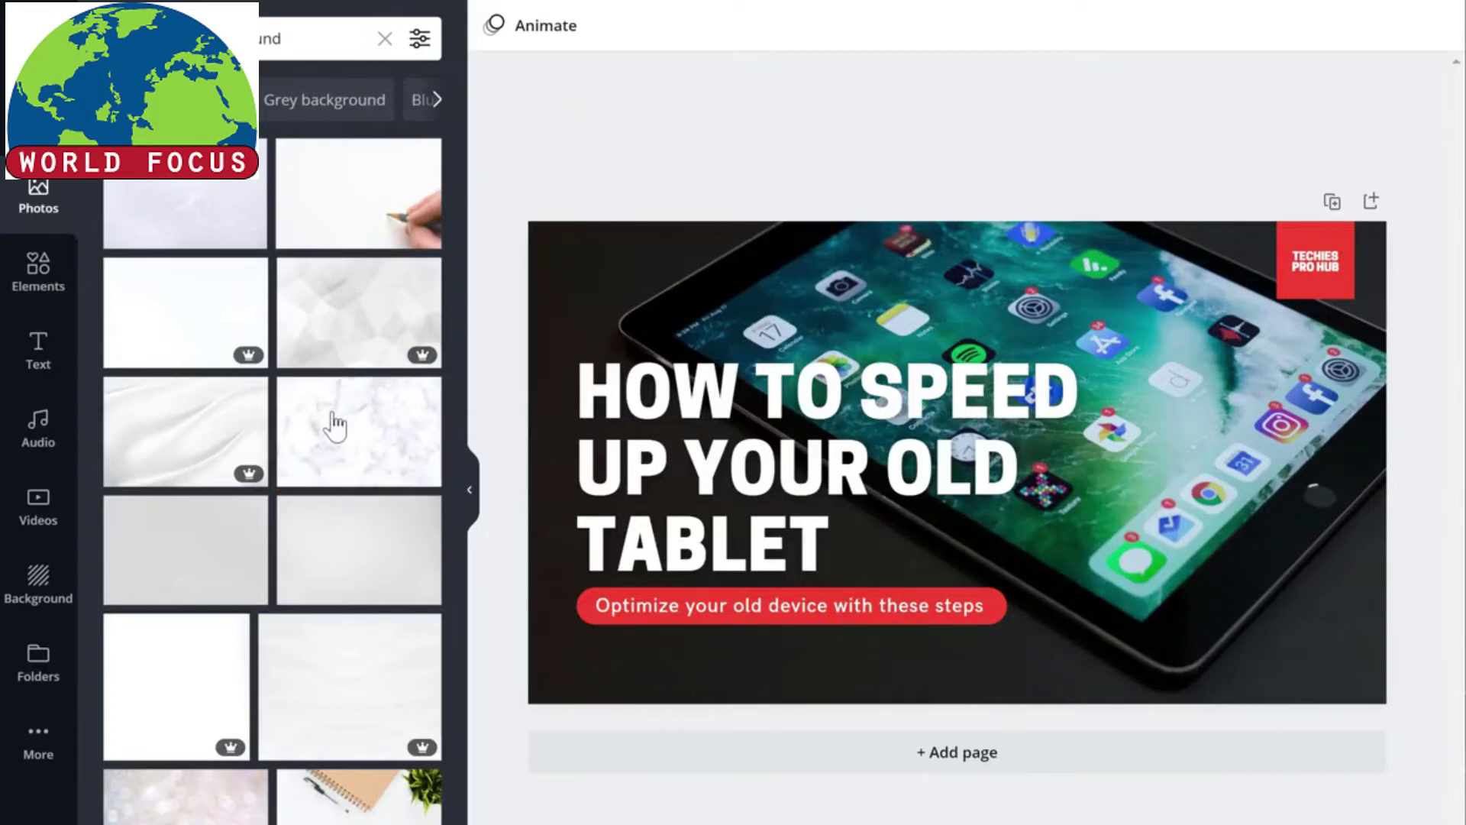
drag(329, 436, 577, 267)
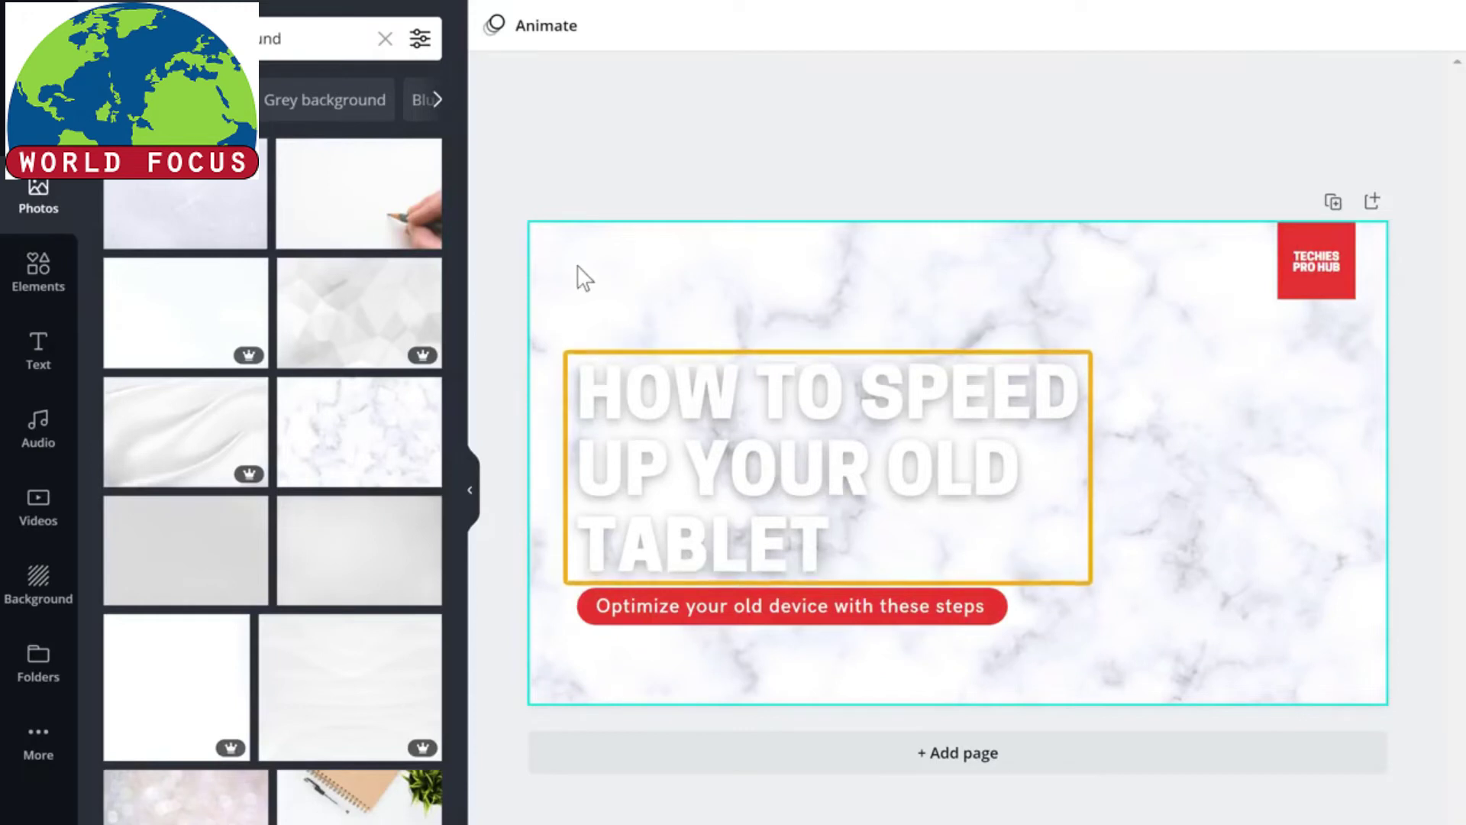
- Color the thumbnail title black and replace its text with "TOP 5 SMART PHONES IN INDIA"
click(746, 398)
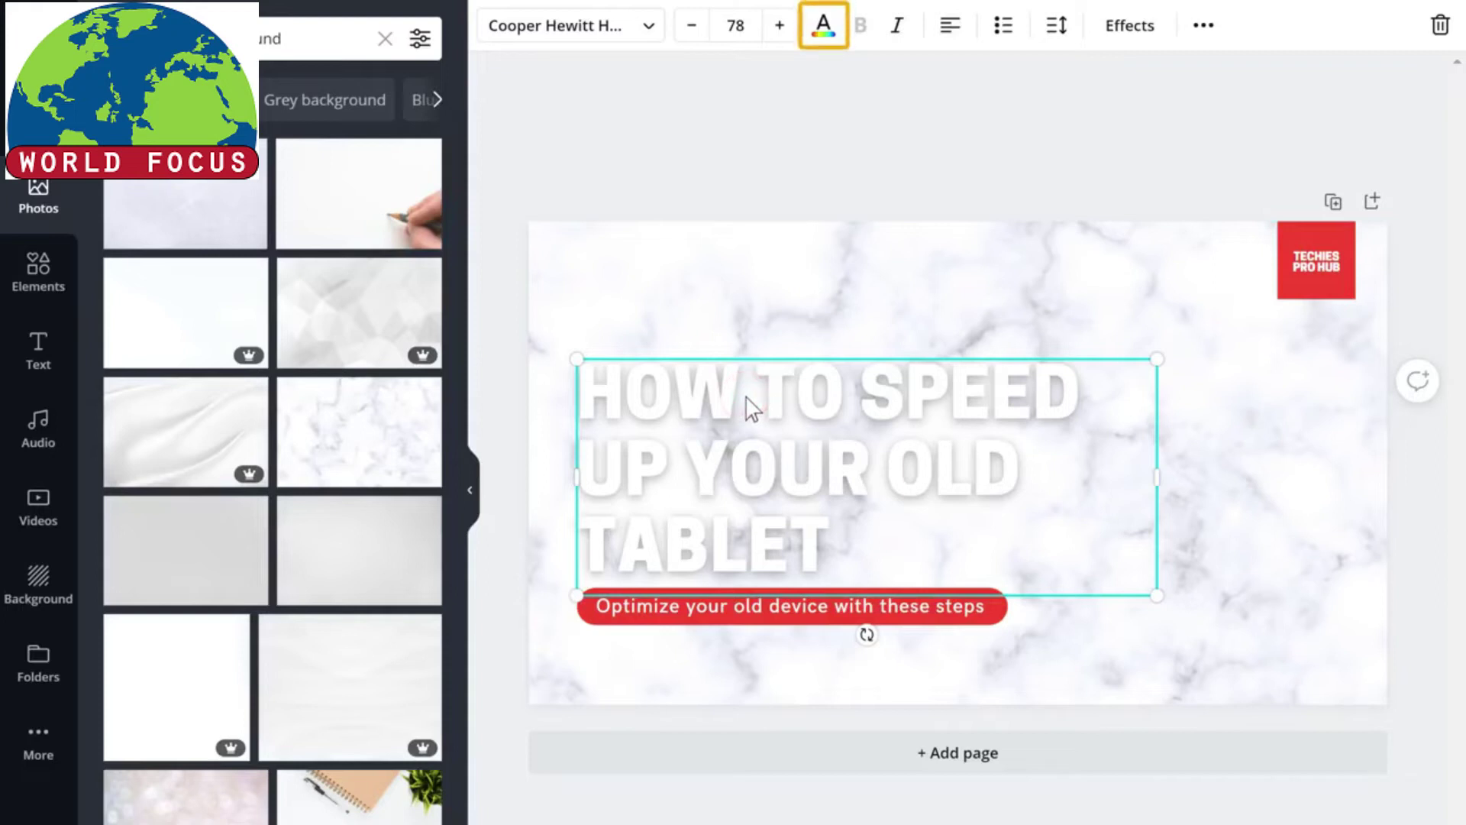
click(823, 35)
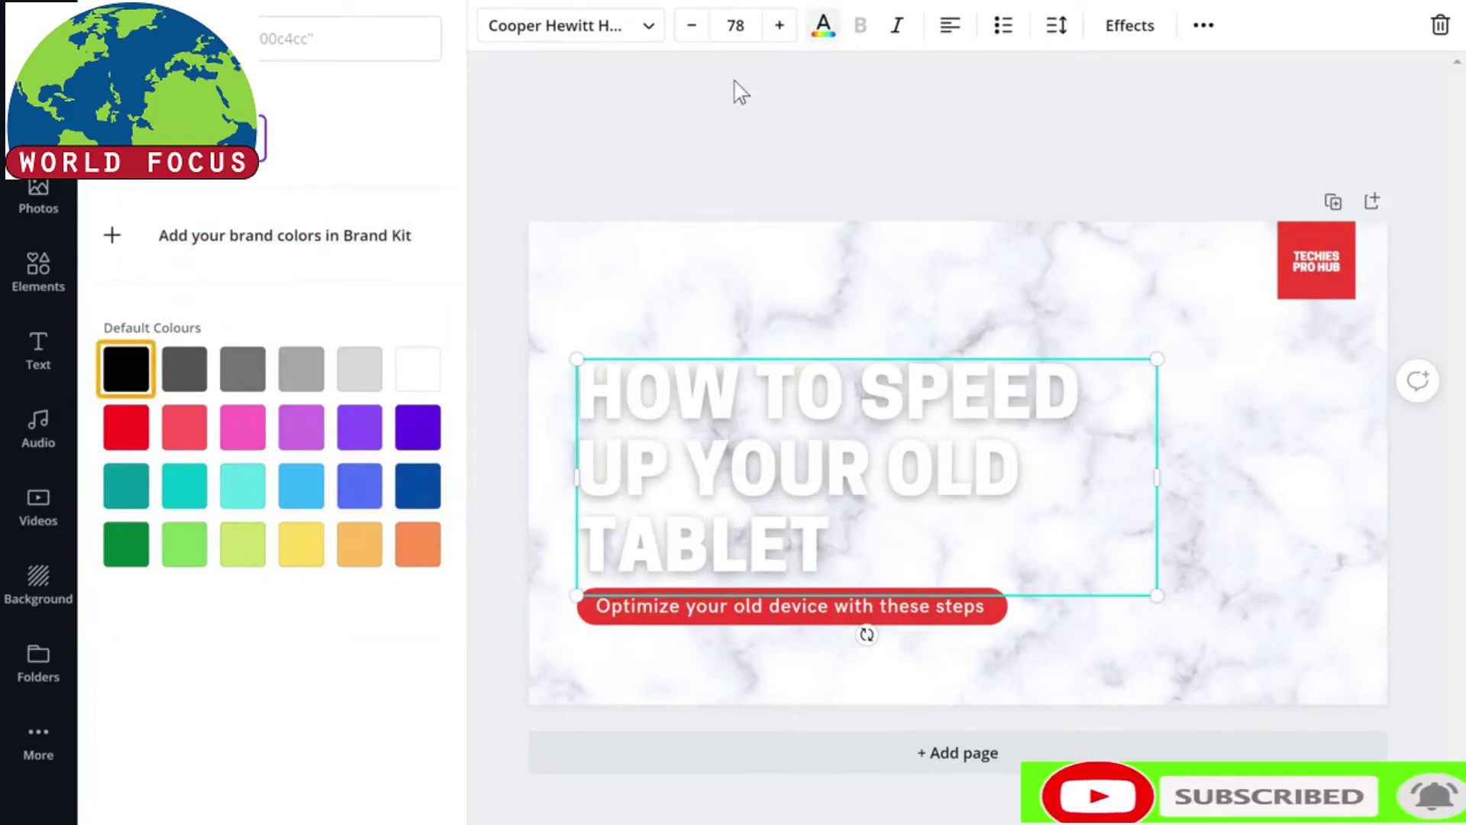
click(126, 386)
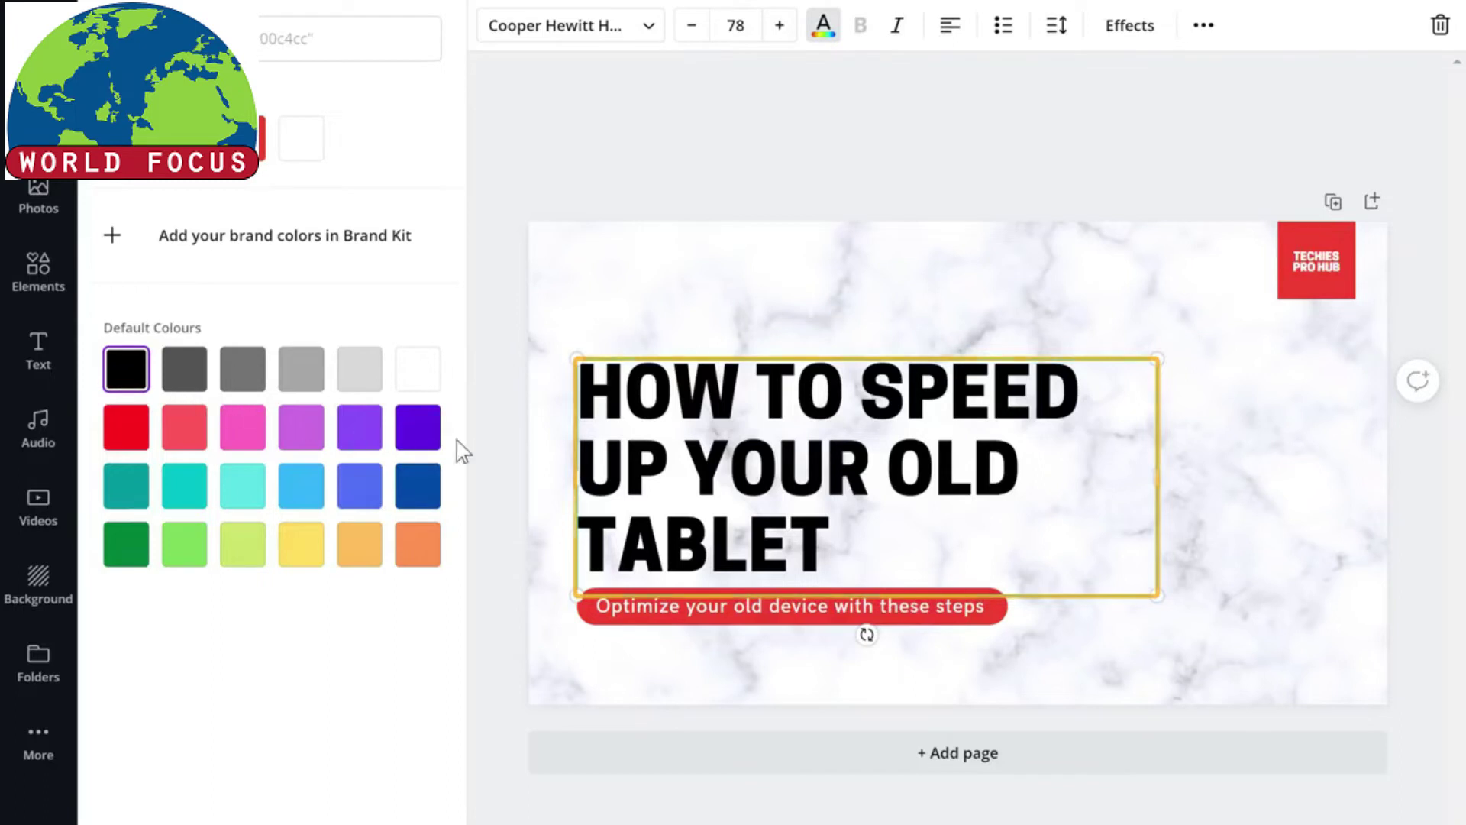
double_click(680, 481)
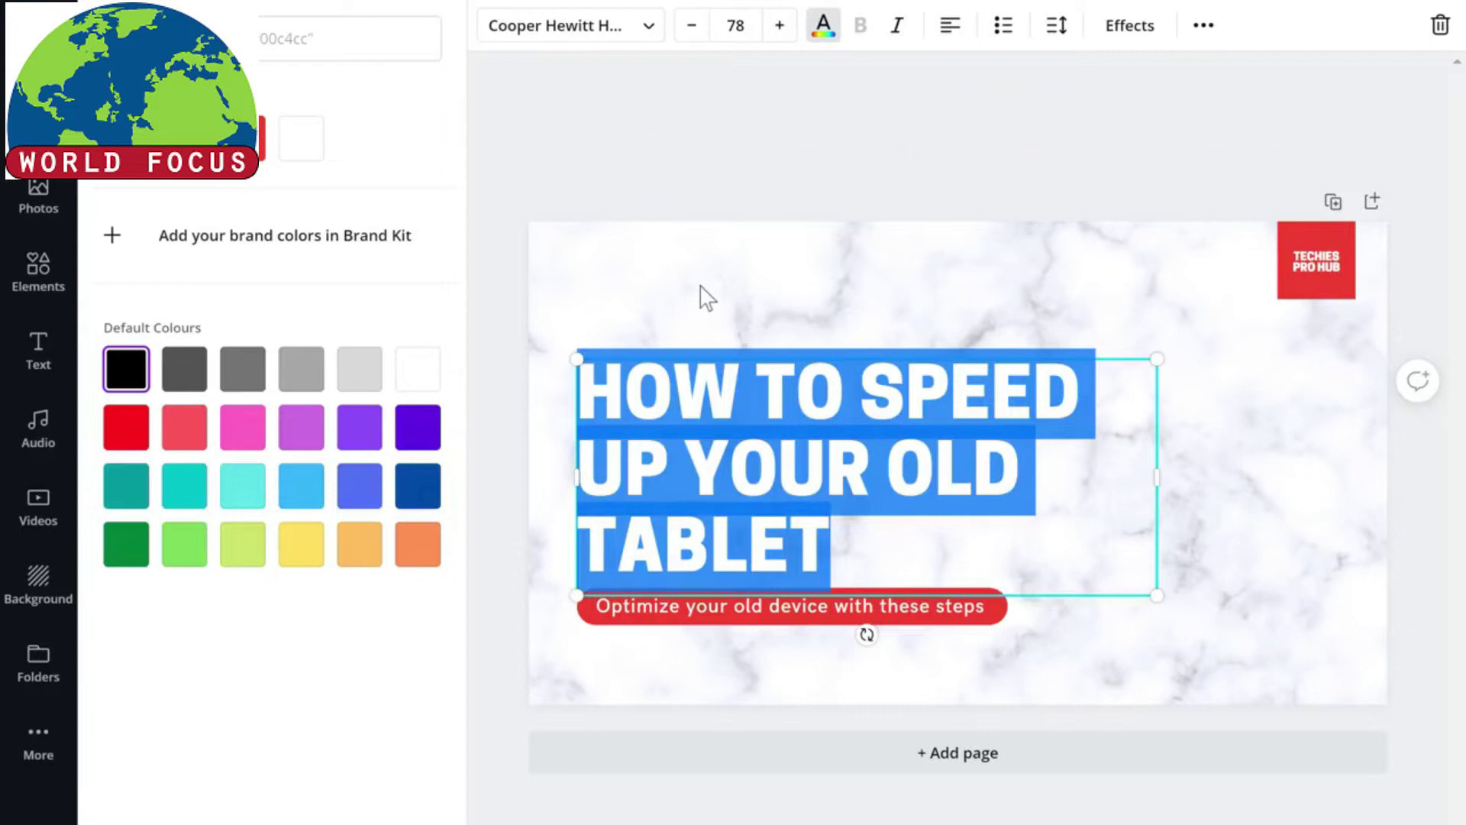
text(TOP 5 SMART PHONES IN INDIA)
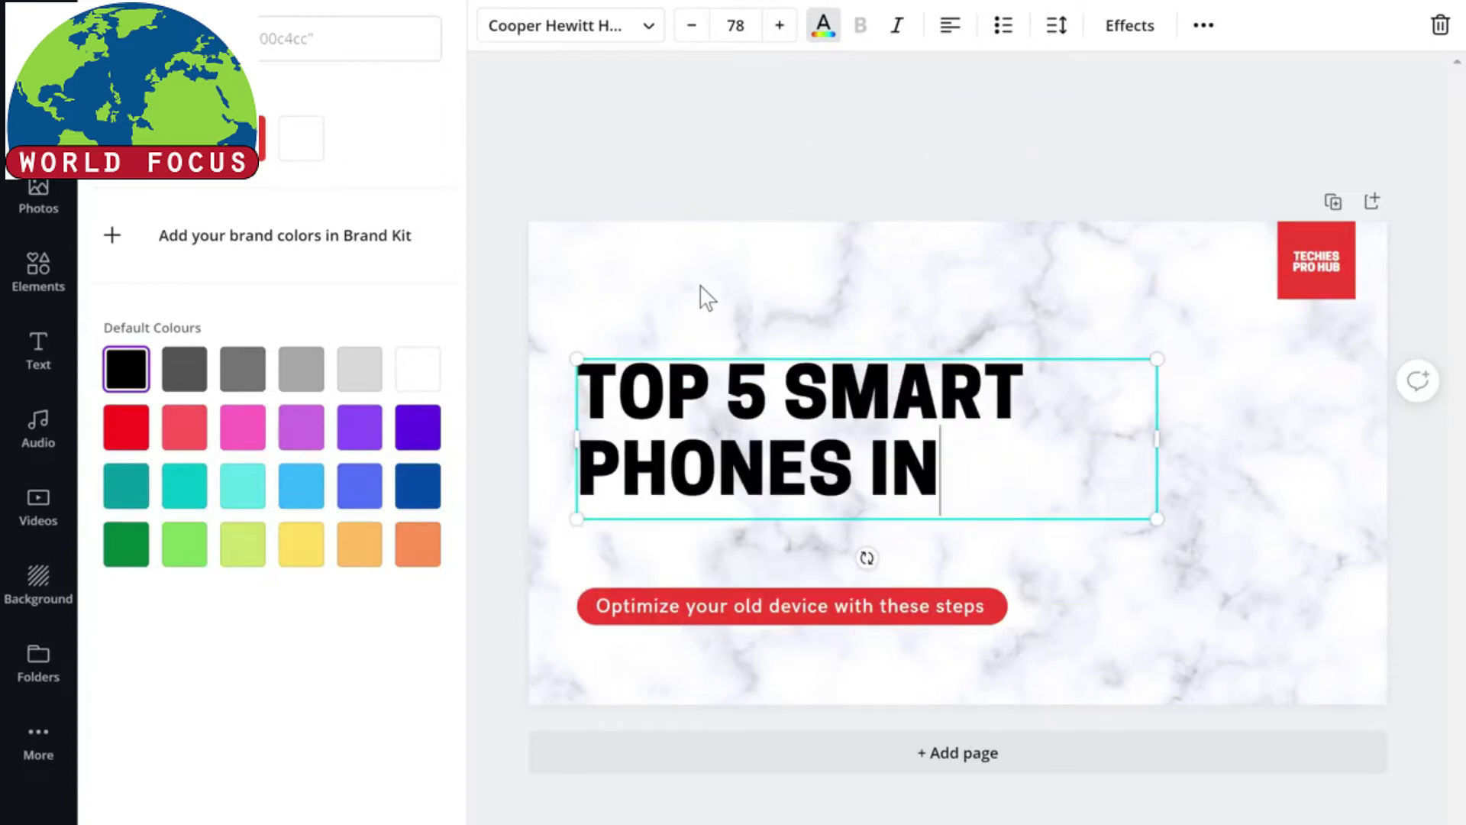
key(Escape)
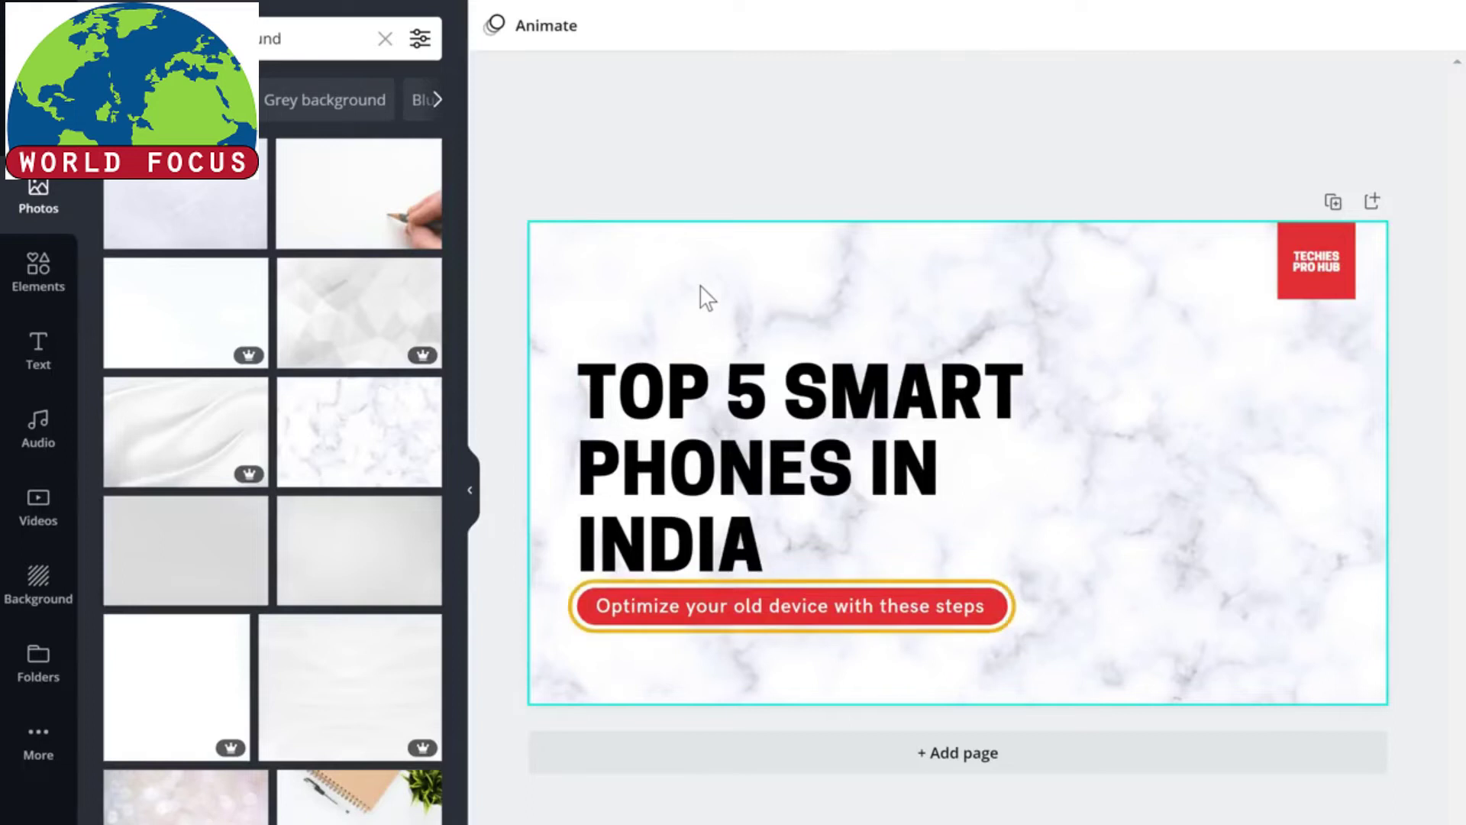
- Replace the subtitle with "Android" and shorten the red bar behind it to fit the word
double_click(763, 611)
text(Android)
click(697, 678)
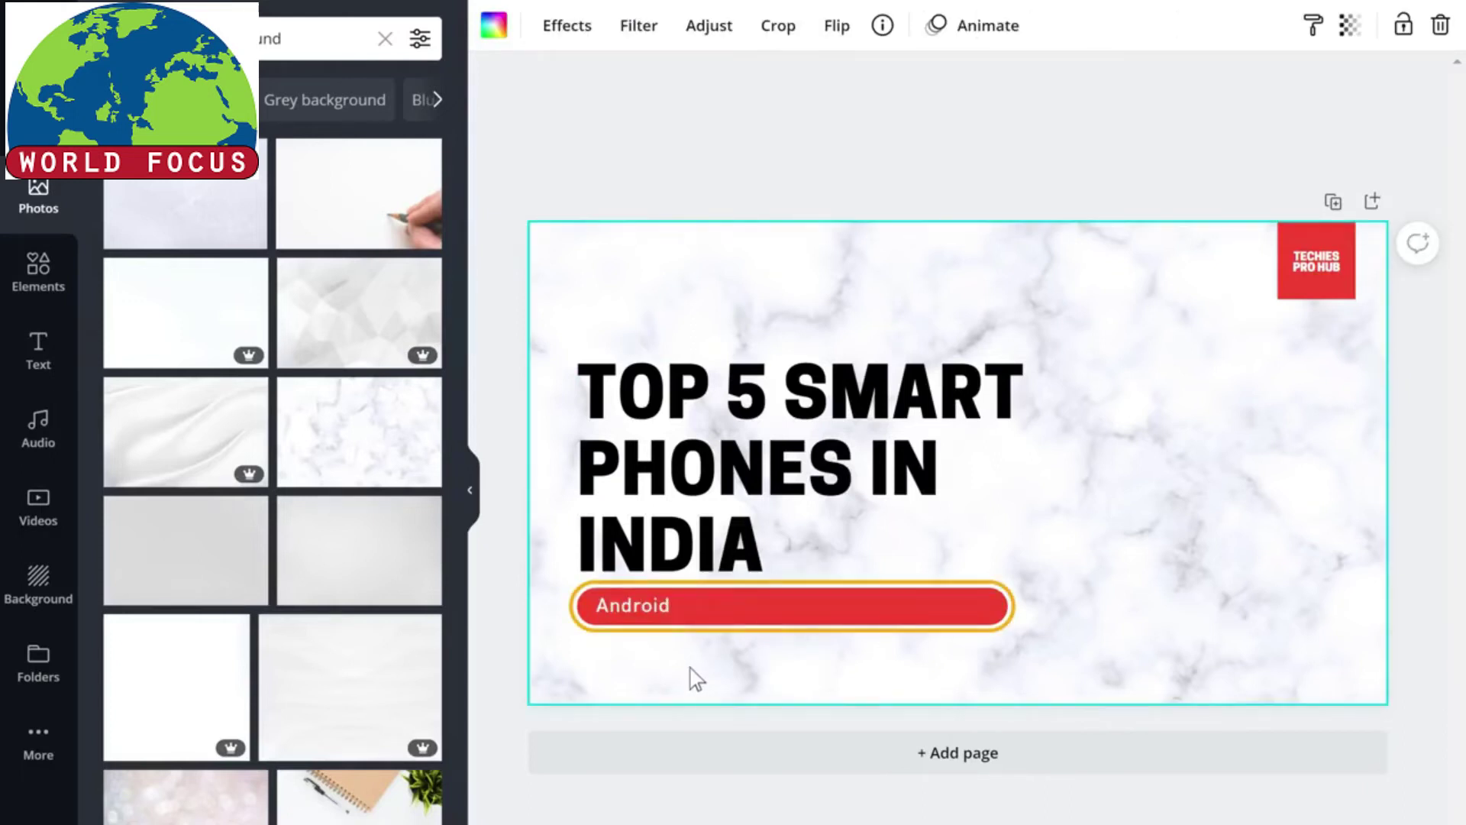
click(882, 612)
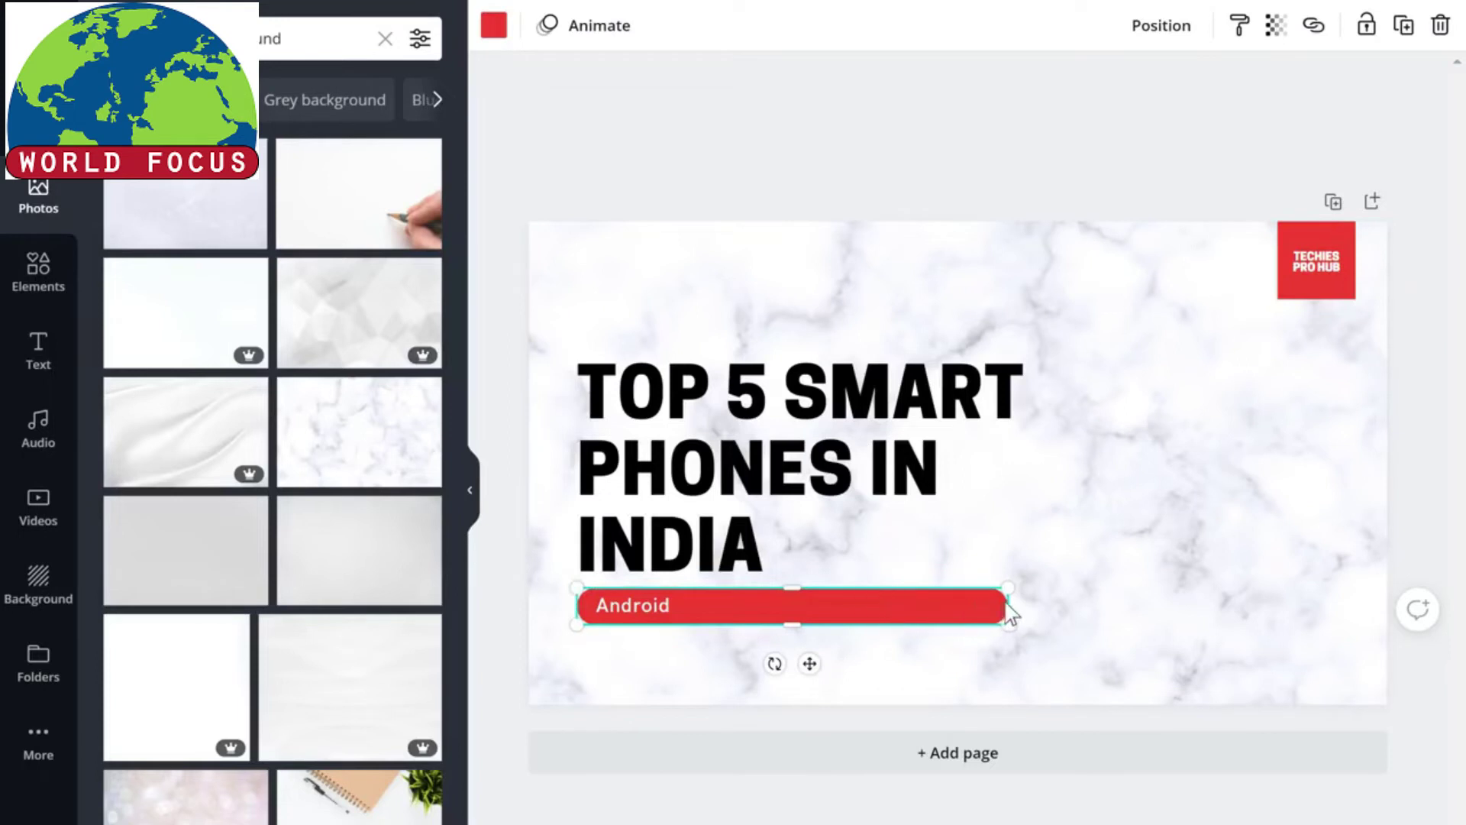
drag(1003, 603, 686, 609)
click(691, 620)
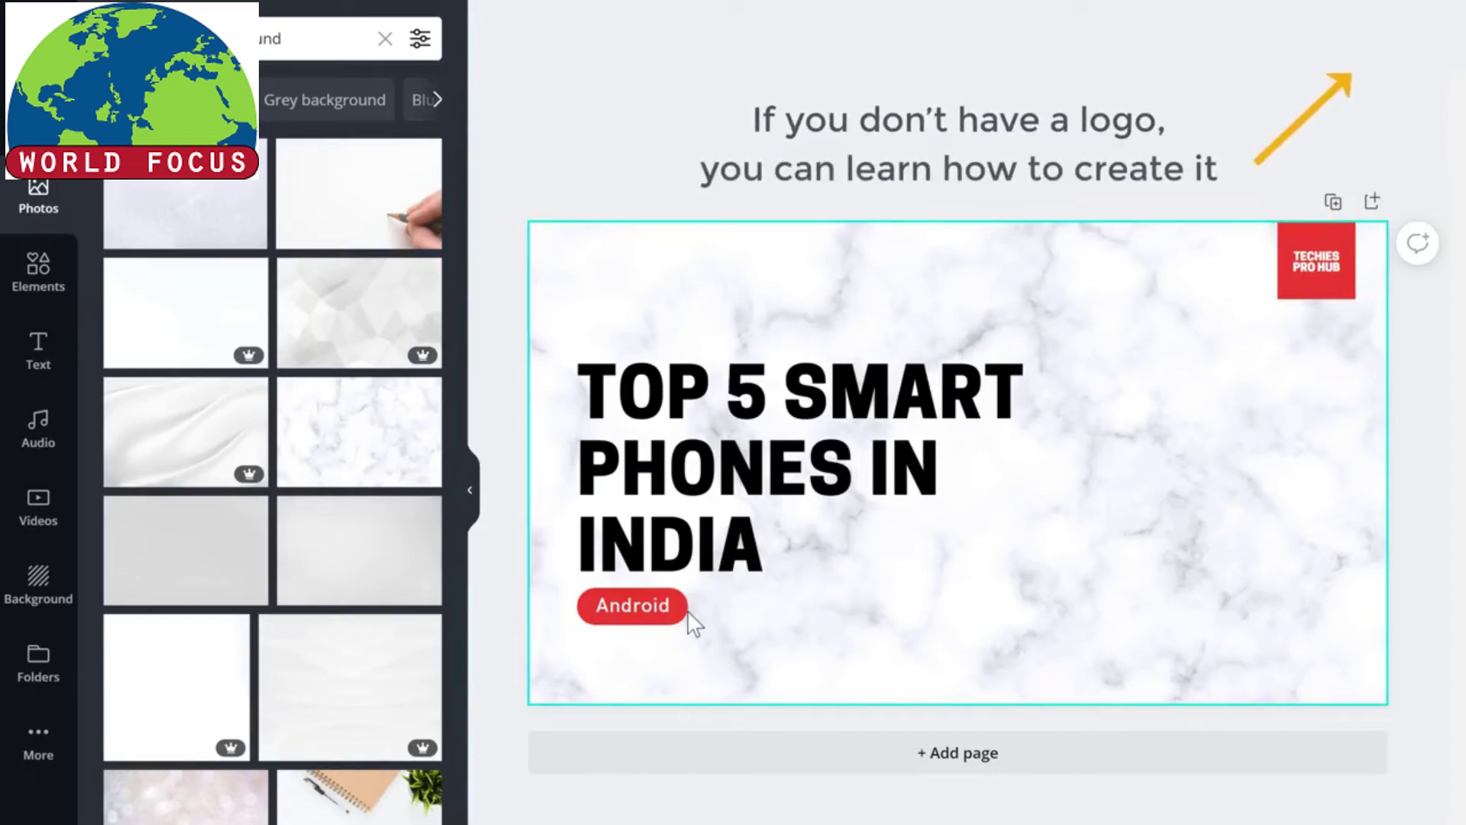
click(688, 611)
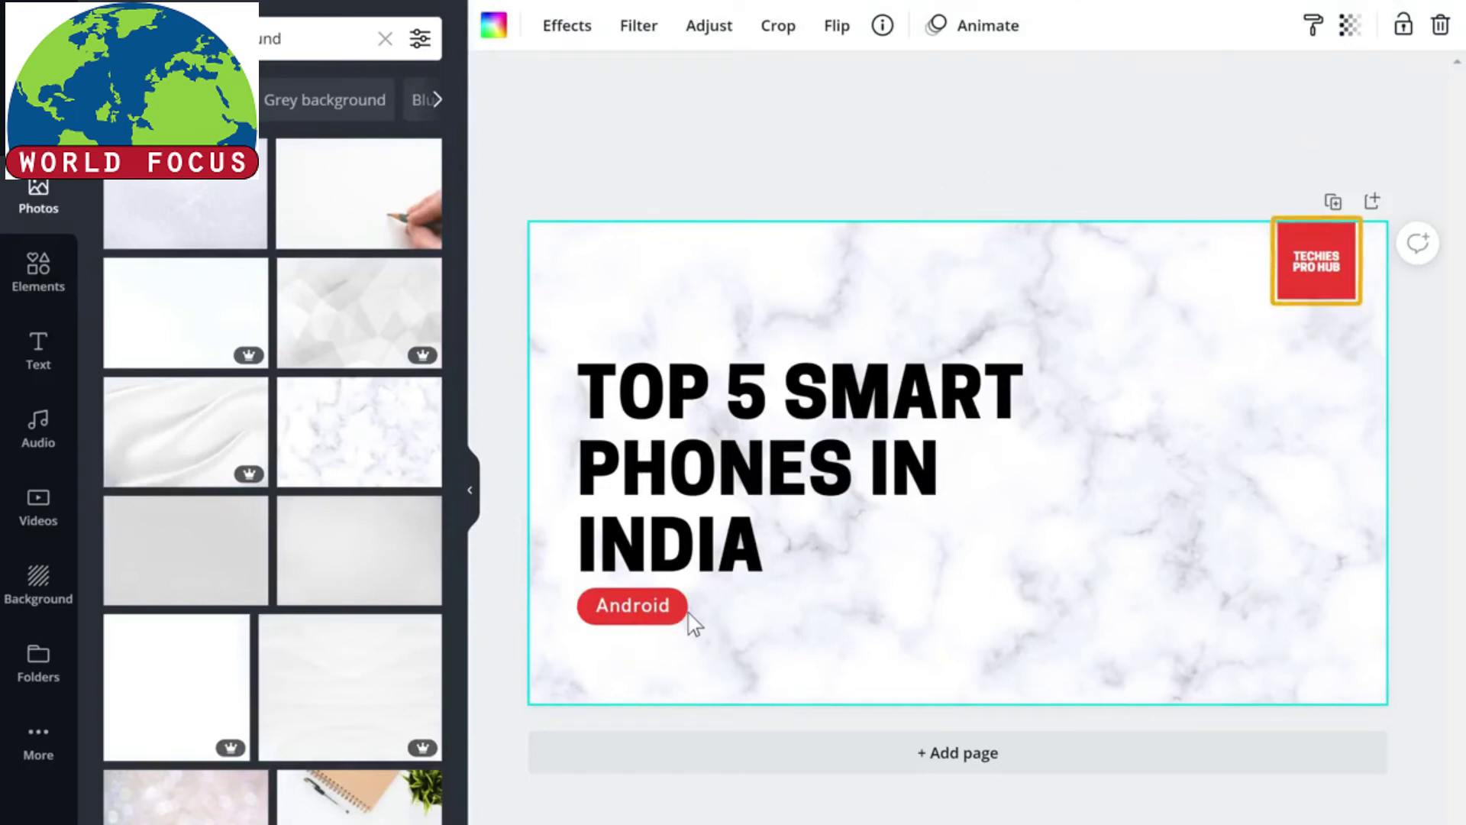
- Delete the "Techies Pro Hub" text and place Logo.png from the desktop Logo folder on the red square
click(1317, 273)
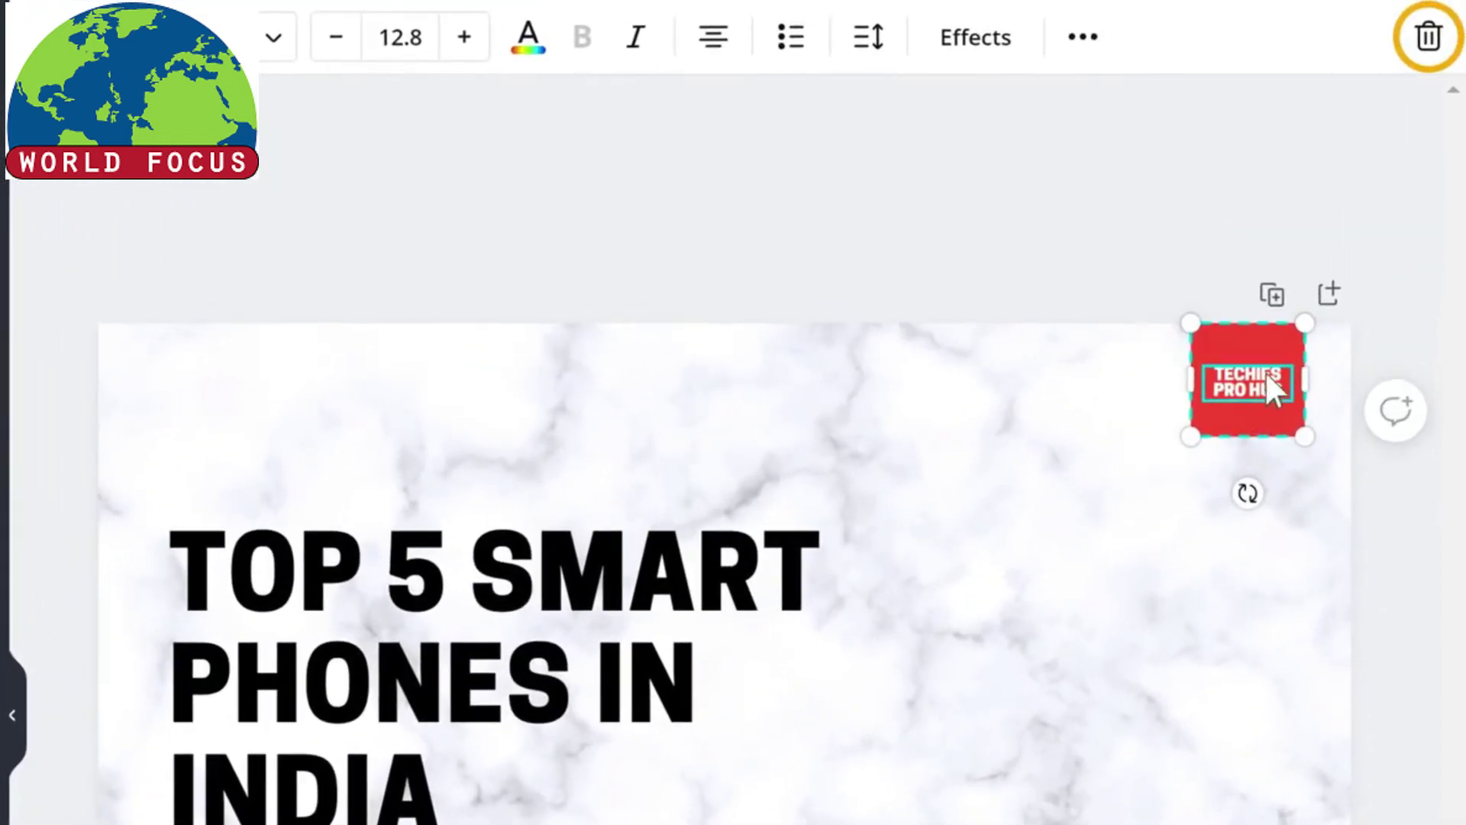
click(1427, 38)
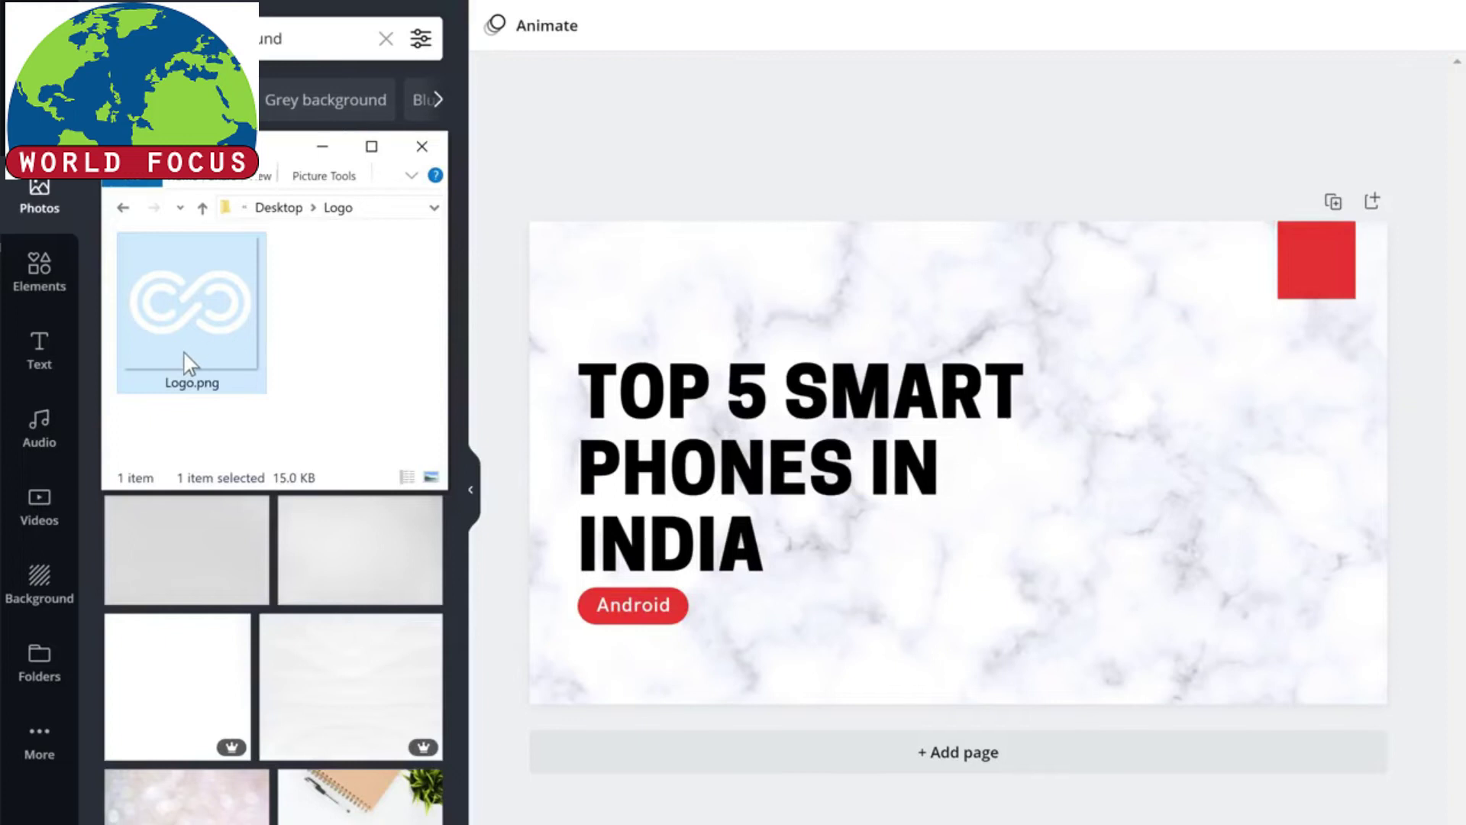
drag(183, 350, 1318, 287)
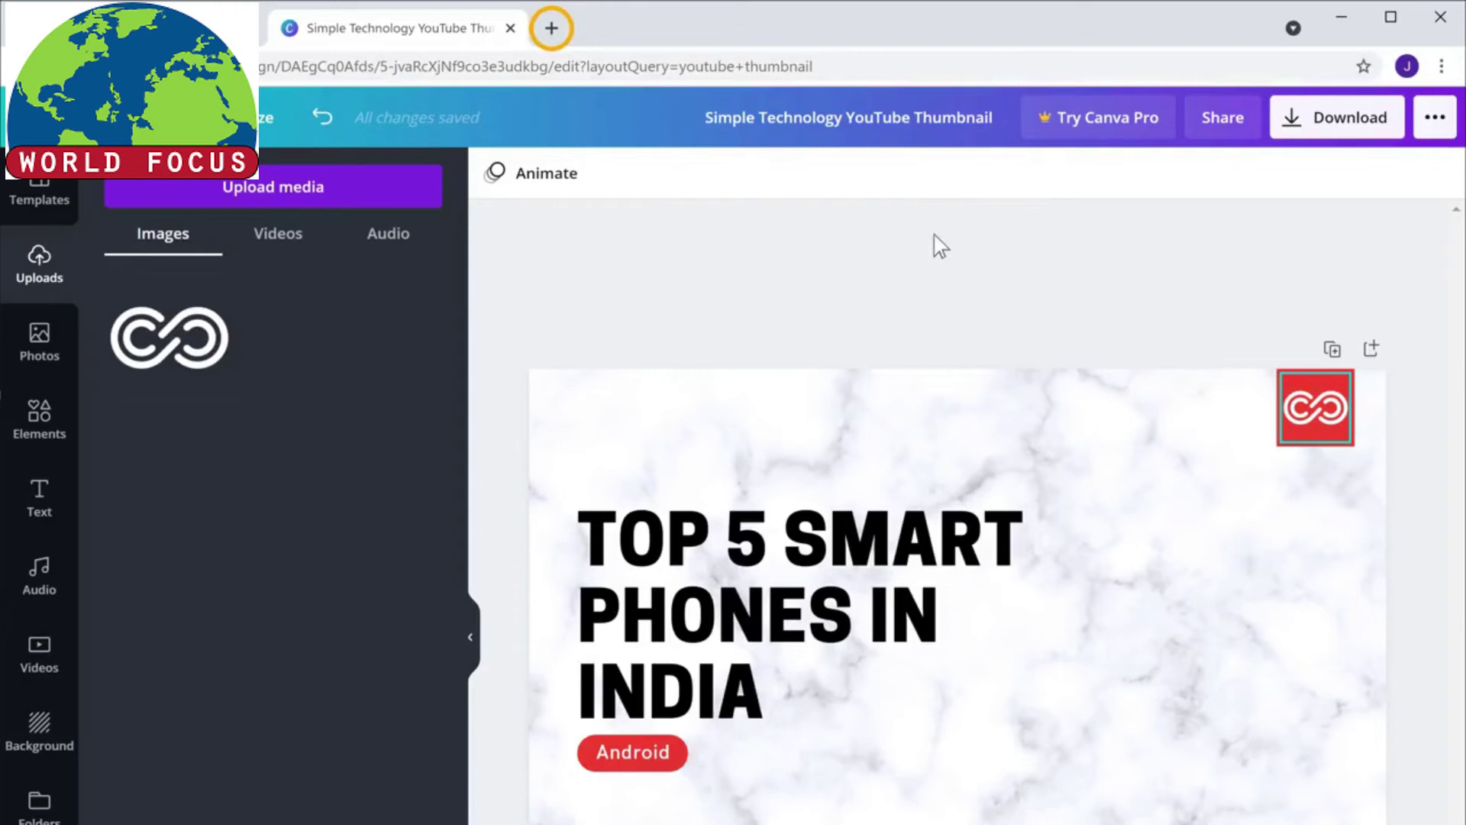
- Open the Remove Image Background website in a new browser tab
click(553, 34)
click(551, 29)
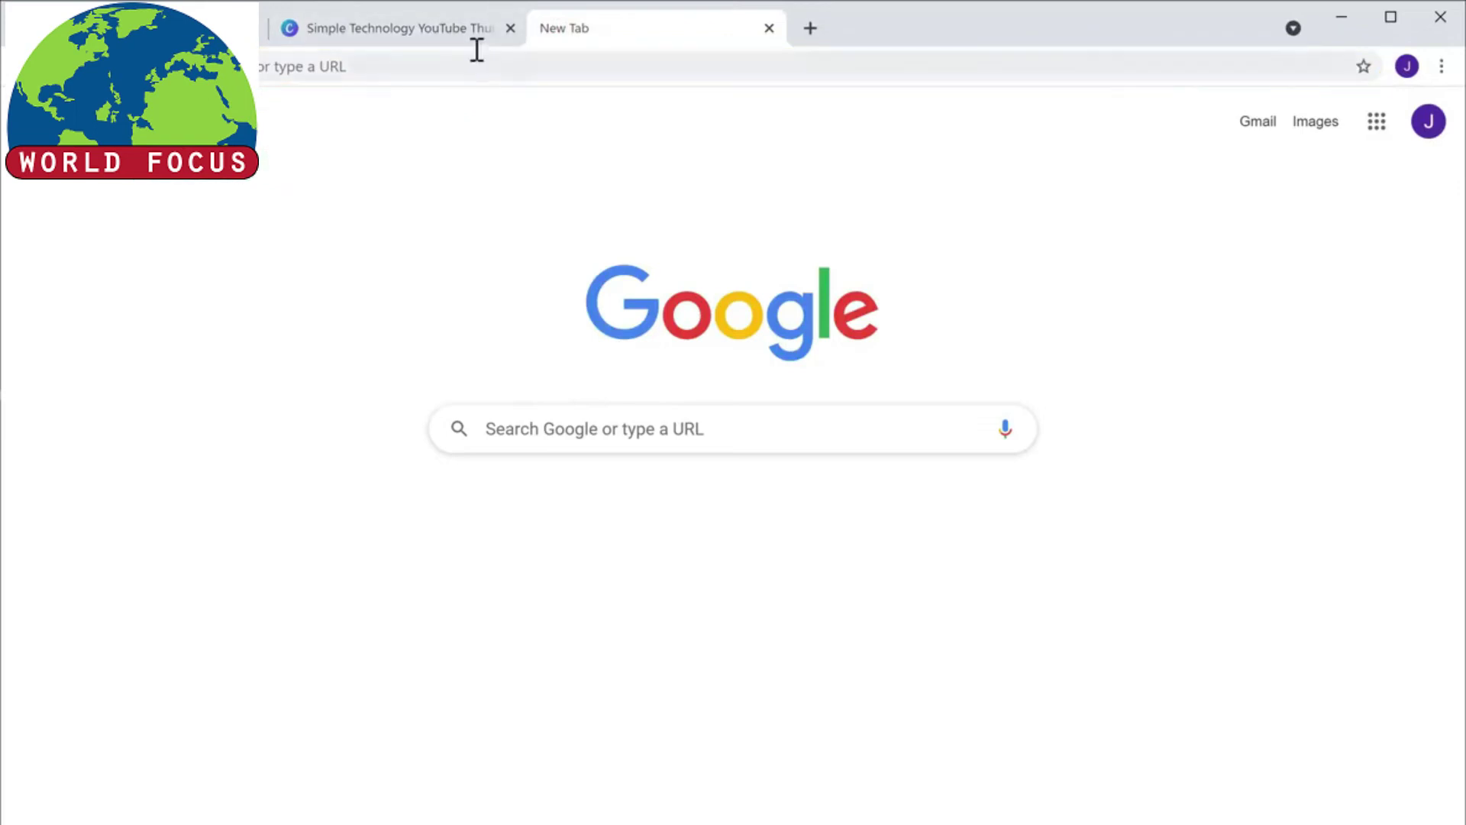
click(363, 68)
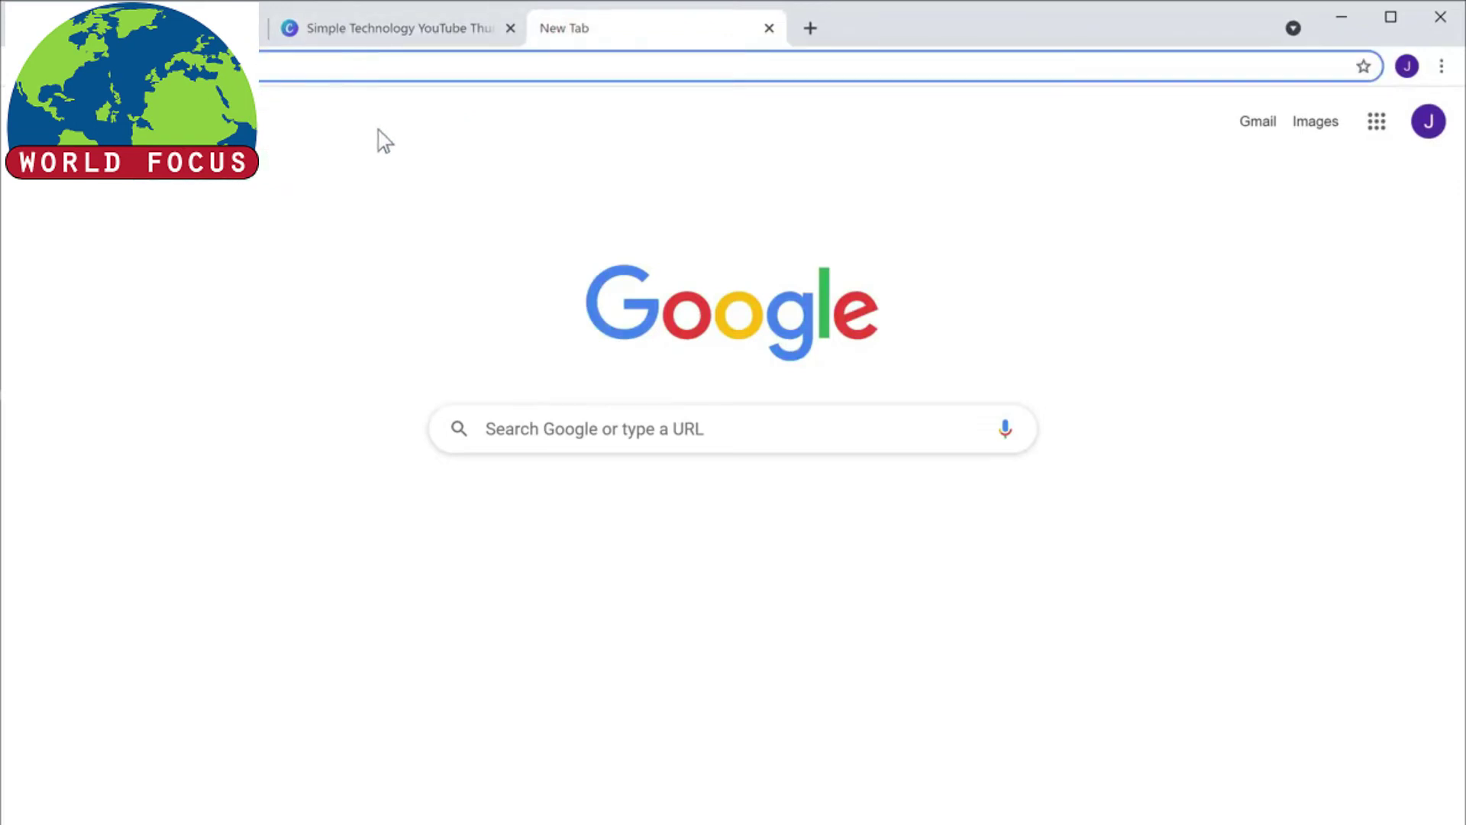
text(rg)
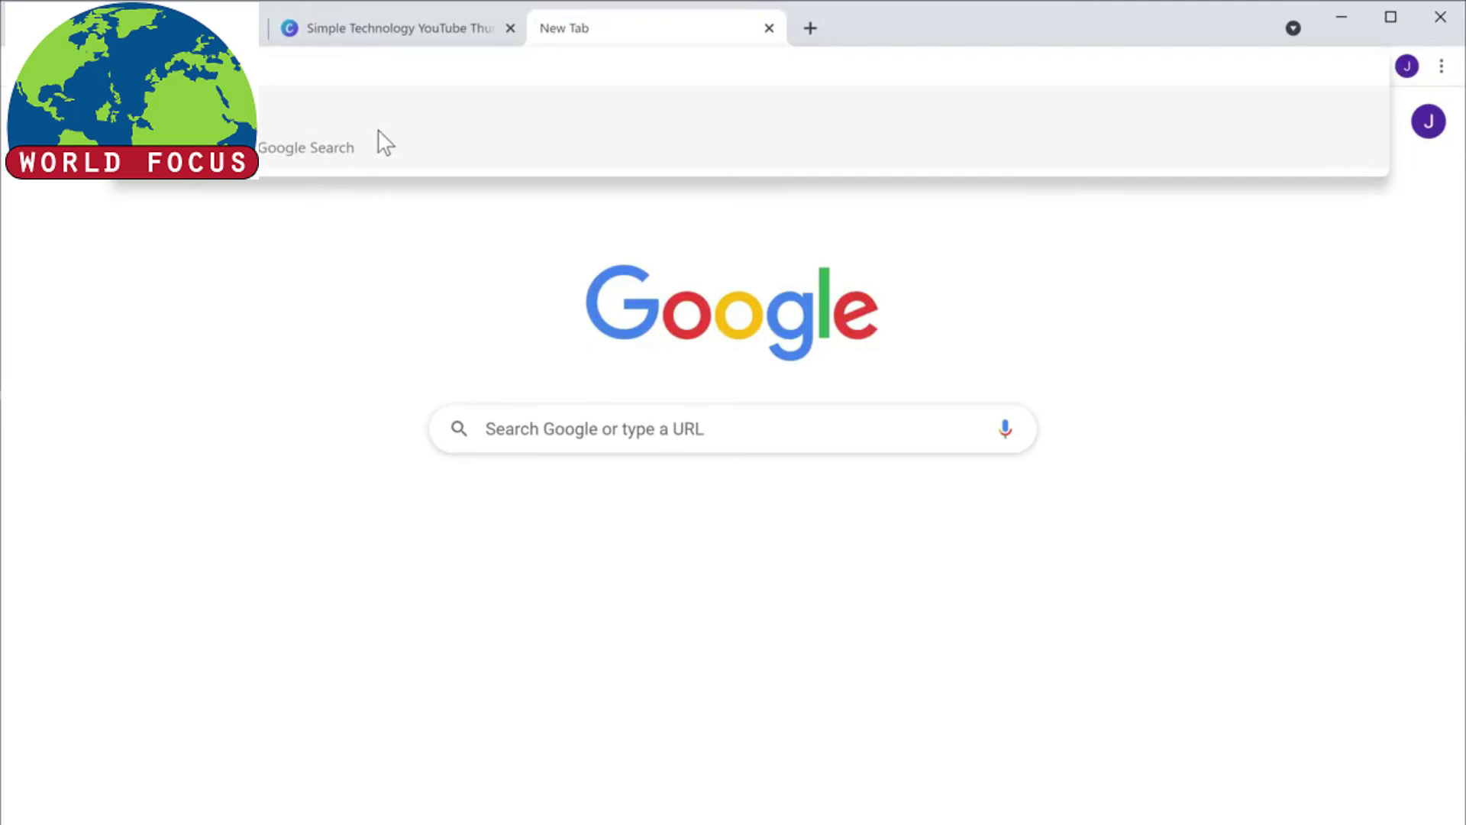
key(Return)
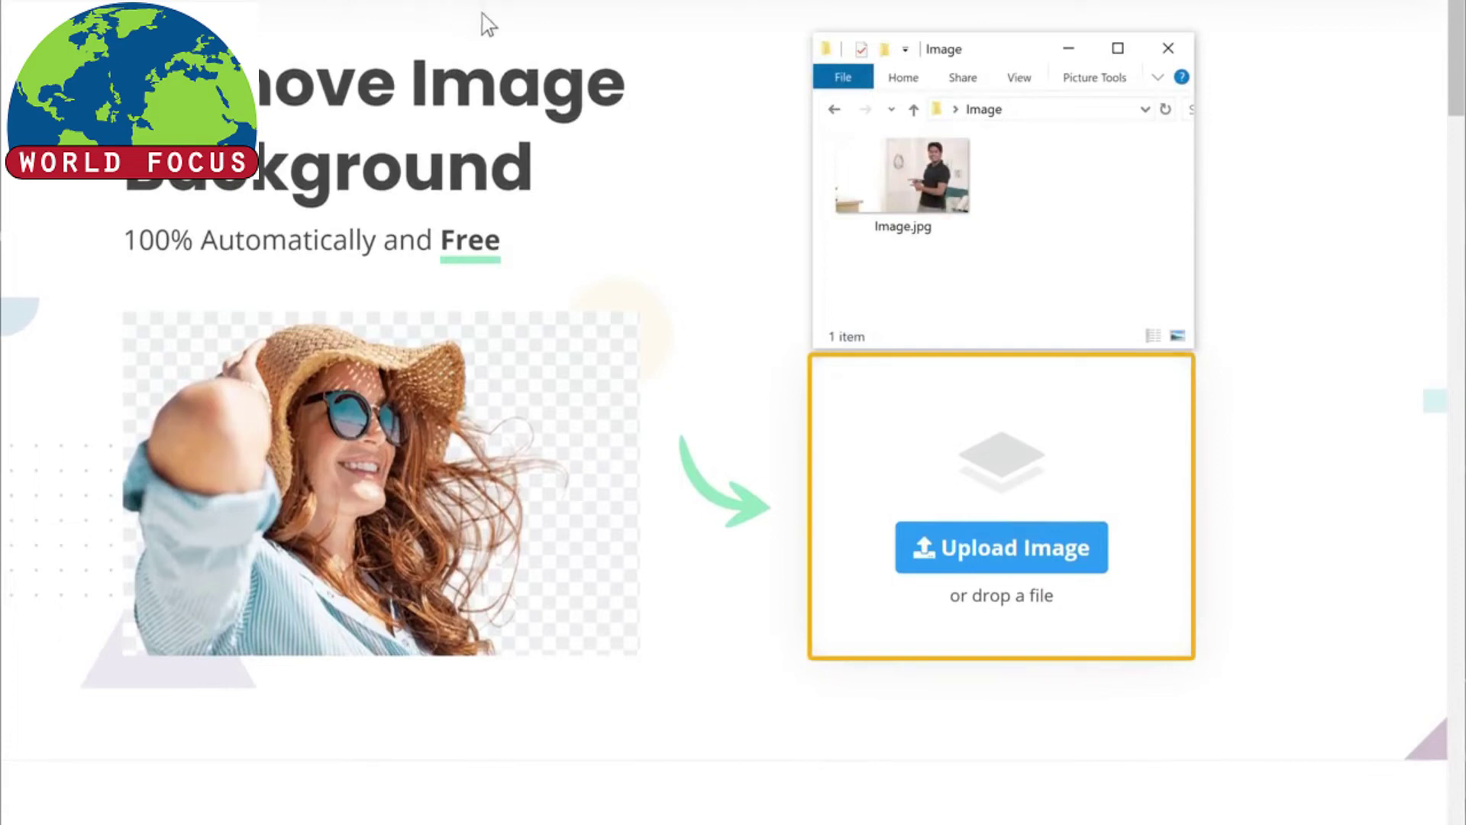
- Upload Image.jpg for background removal and download the preview-size cutout
drag(892, 199, 988, 458)
drag(988, 458, 992, 470)
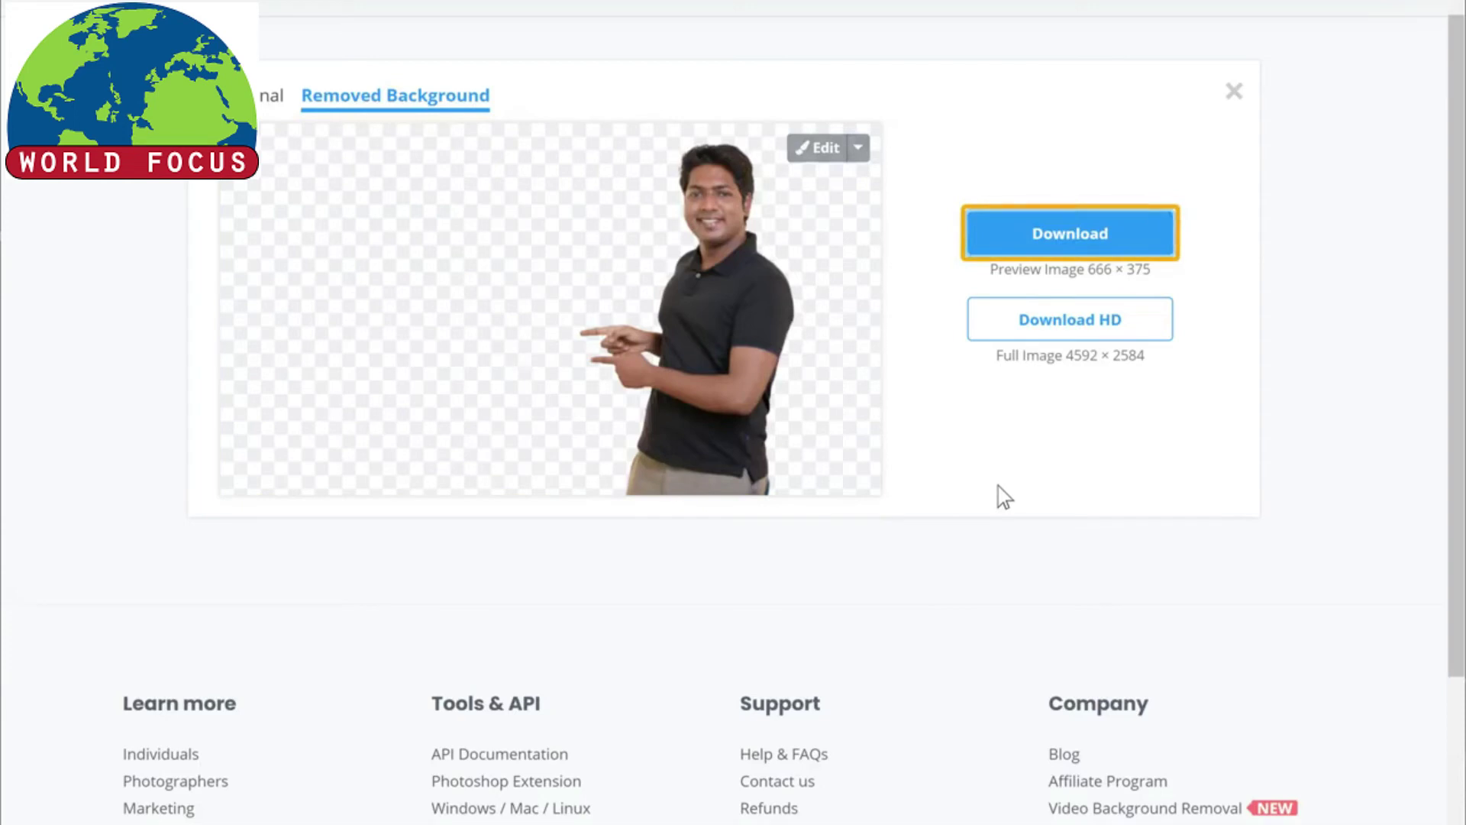
click(1071, 253)
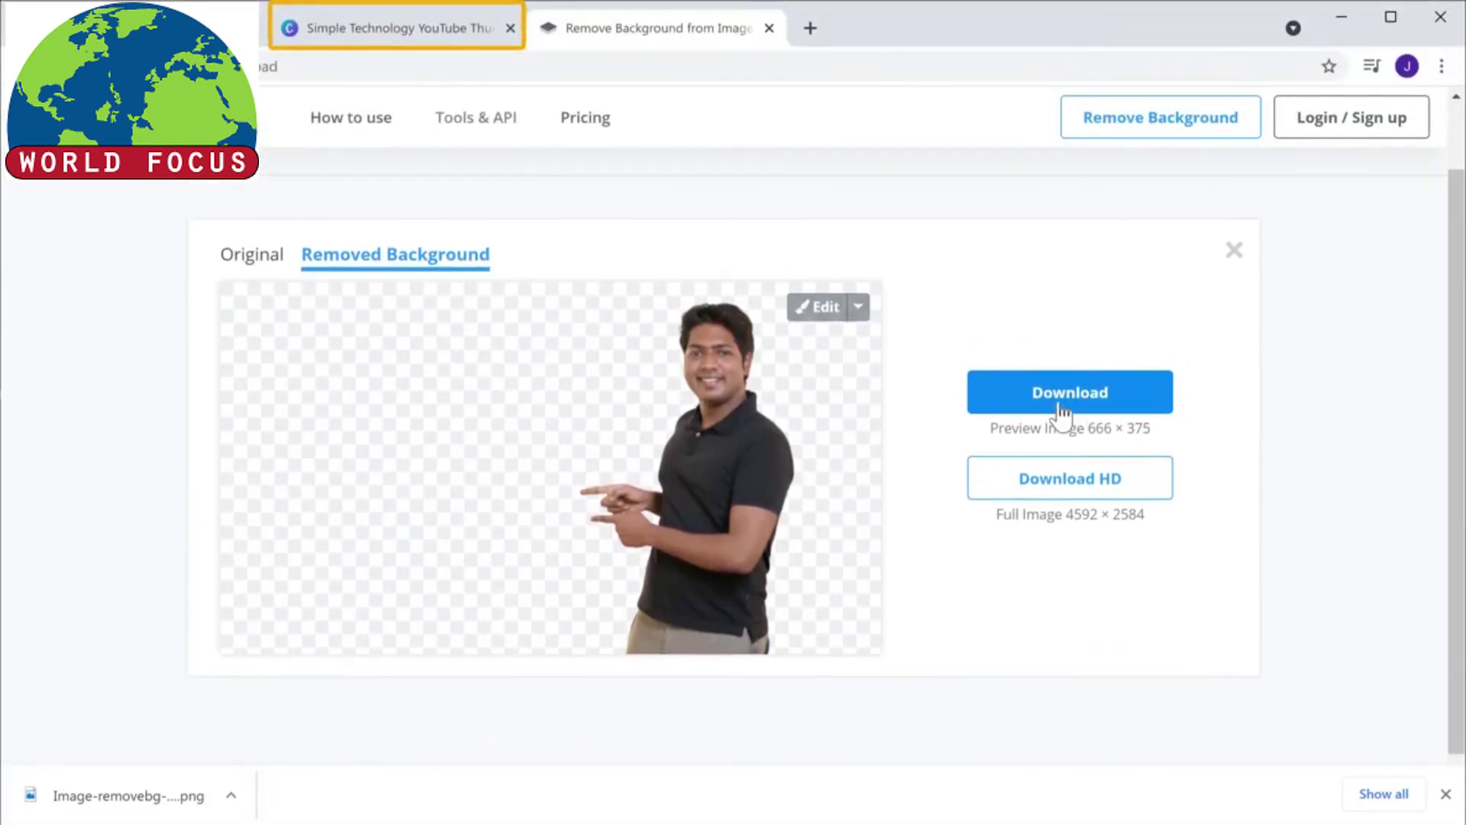
- Return to the Canva design and add the downloaded cutout of the man beside the title, on the thumbnail's right side
click(384, 34)
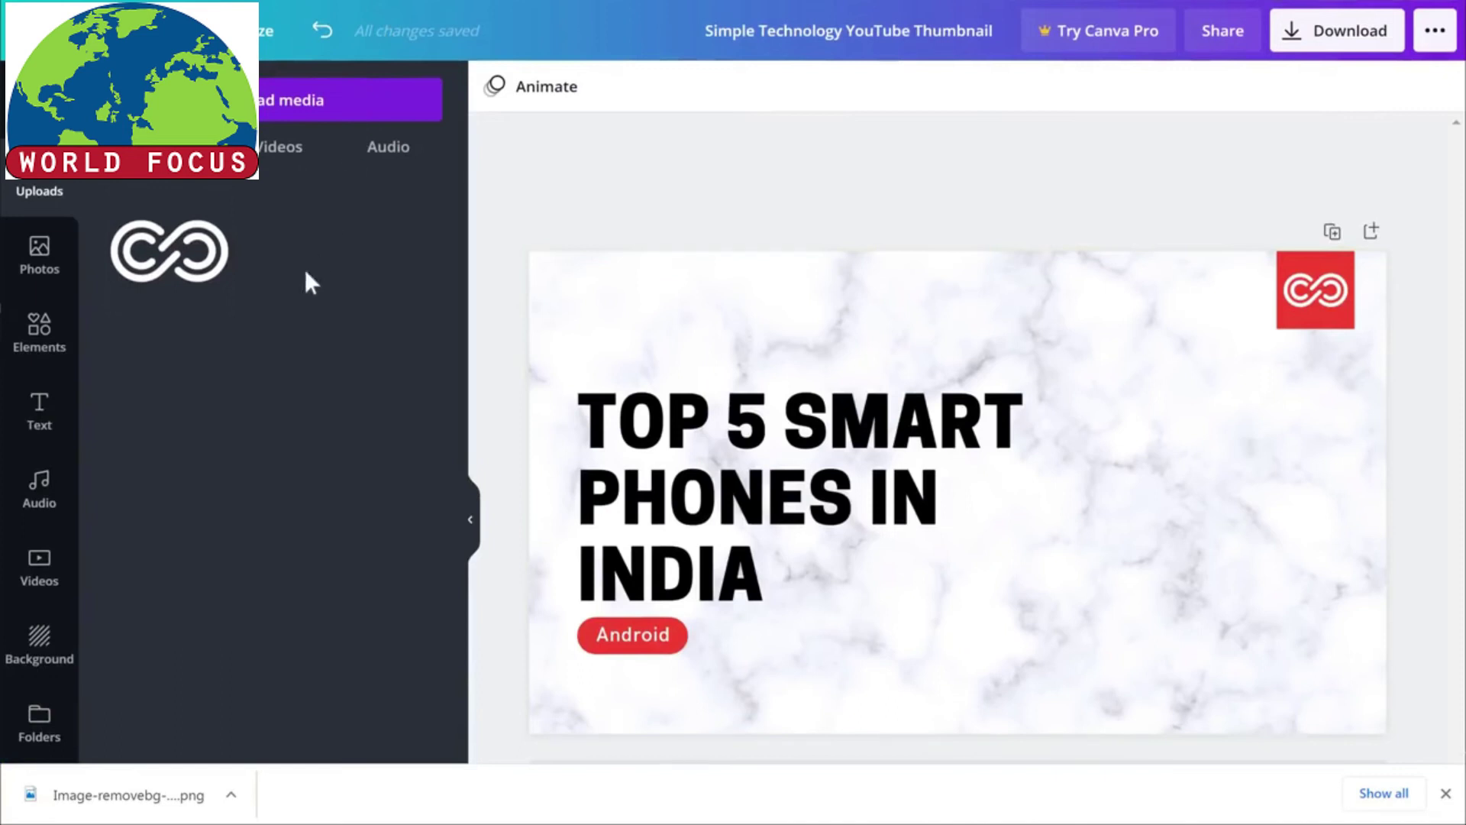
drag(125, 813, 1063, 514)
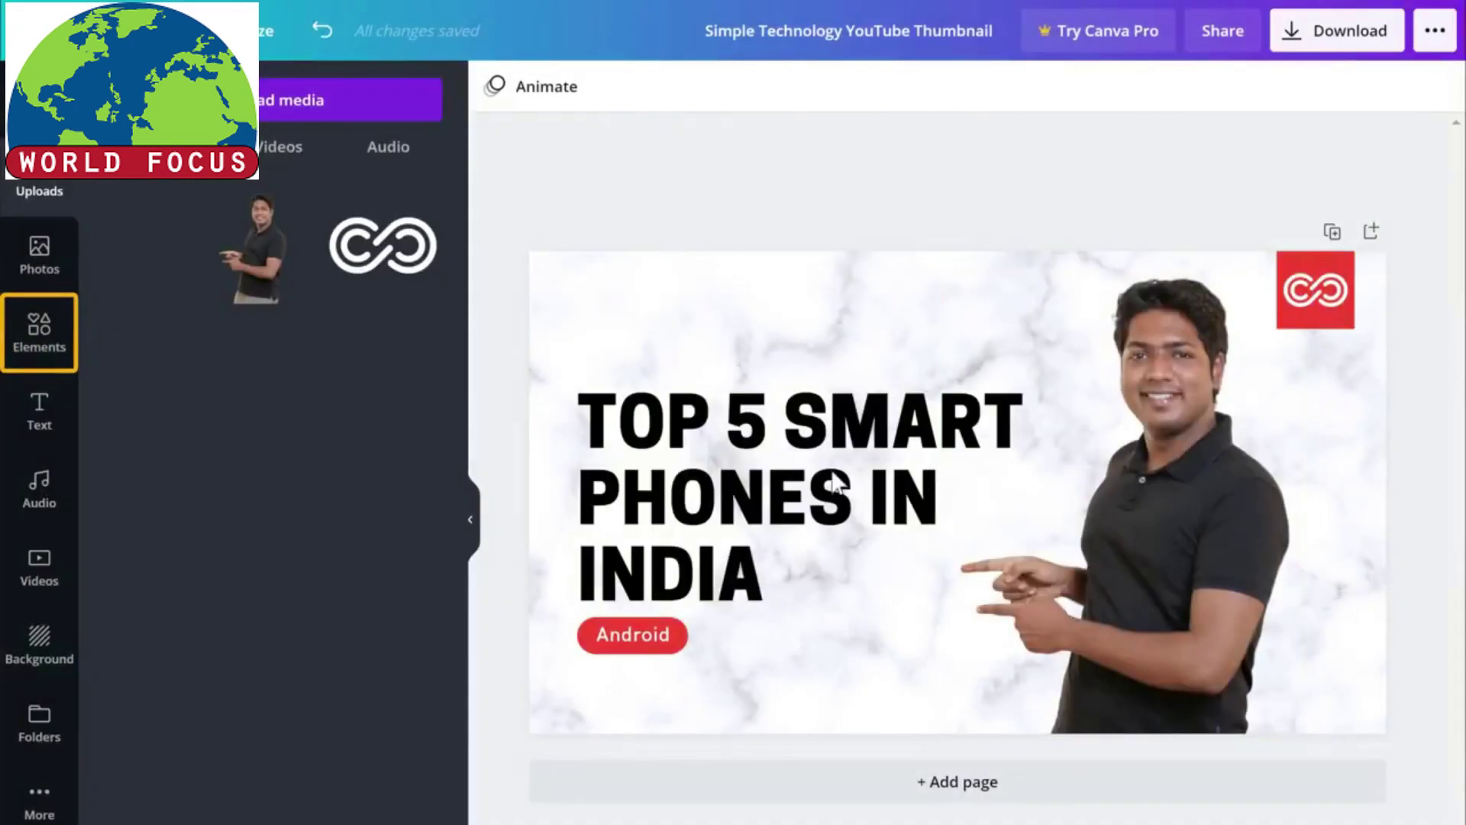
- Find the green Android robot among the graphic elements and place it below the title, beside the man's pointing hands
click(40, 370)
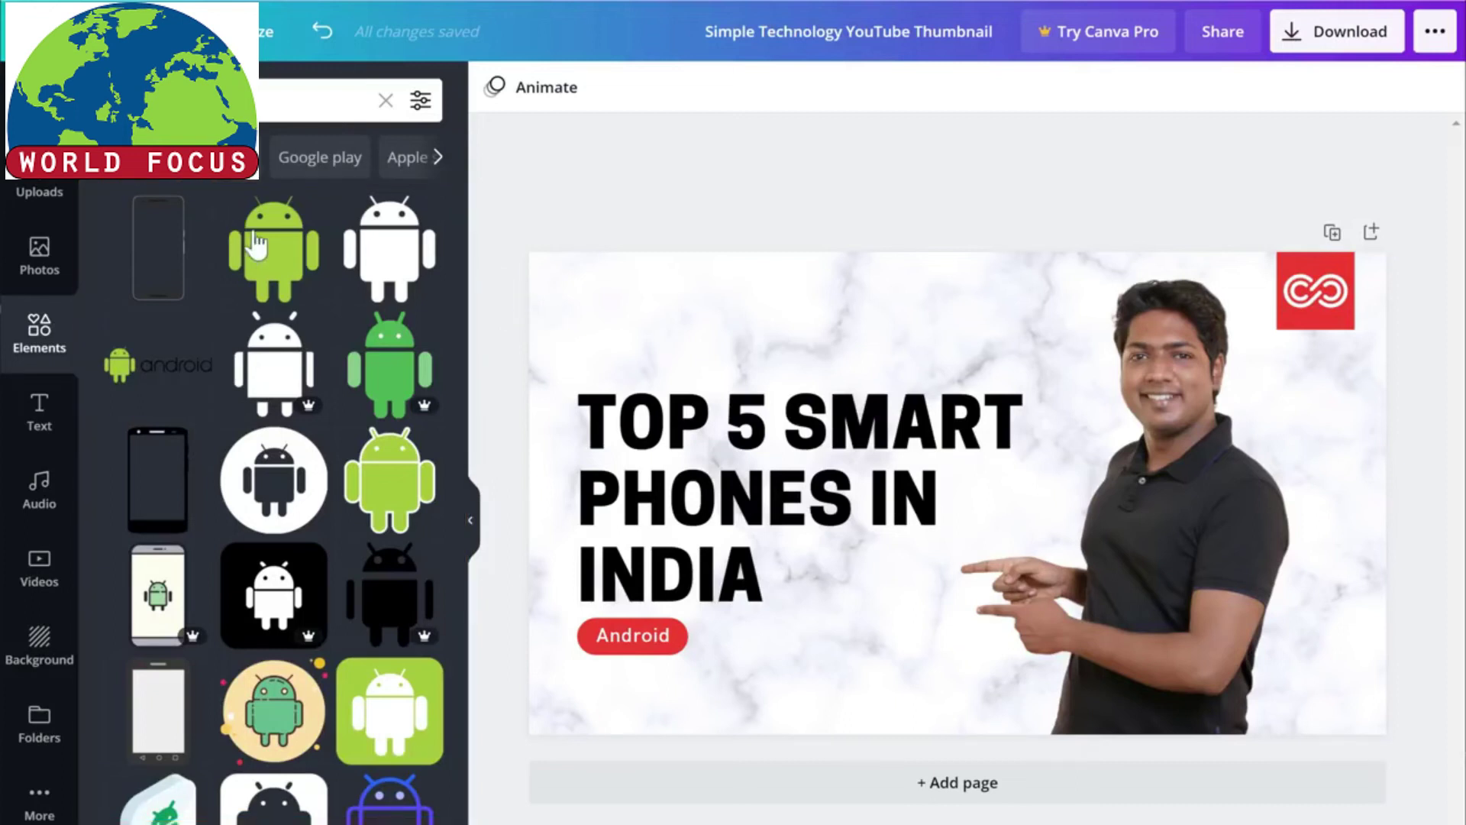
drag(272, 260, 830, 585)
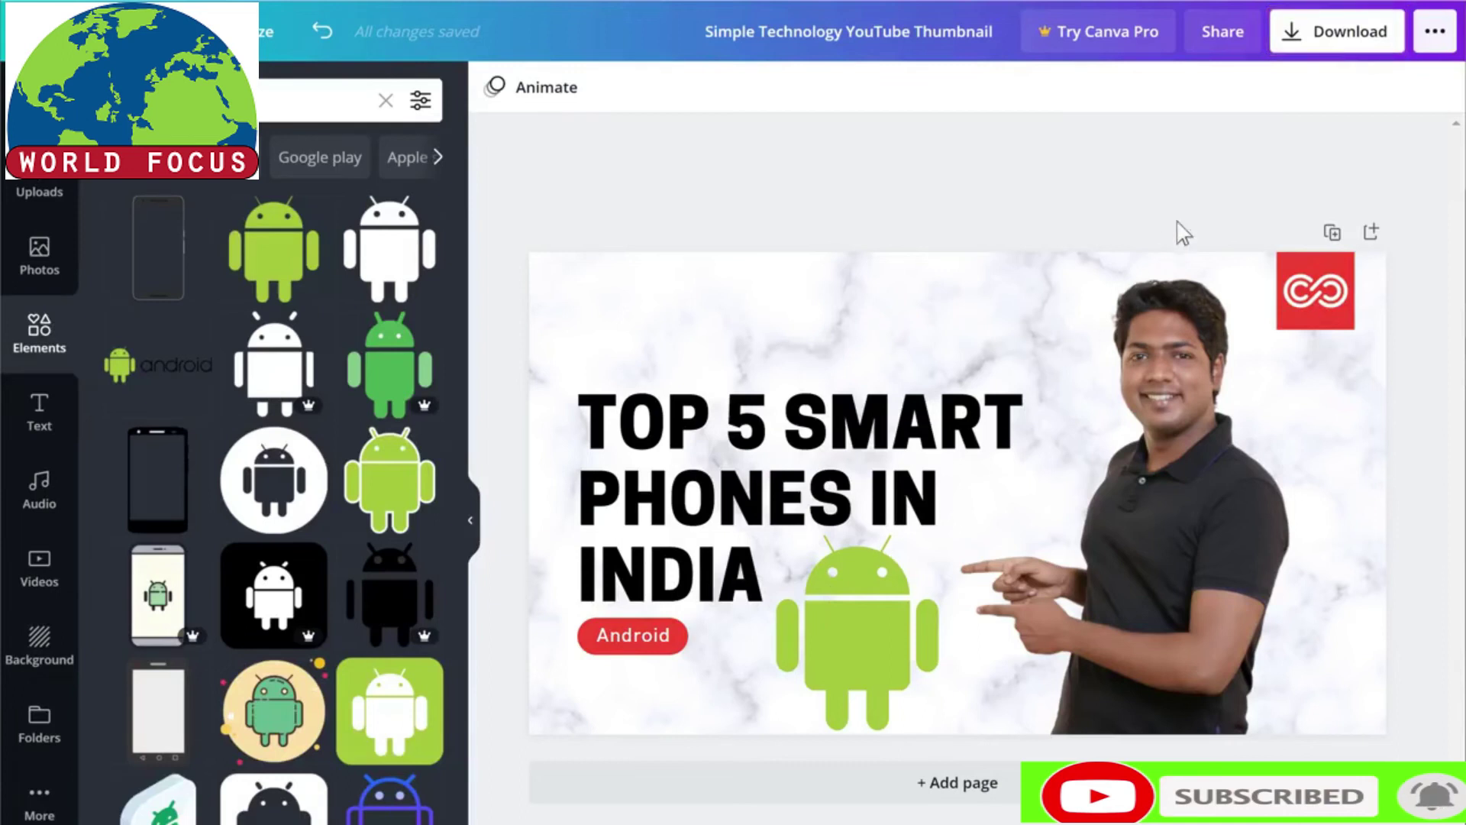
- Download the finished thumbnail as a PNG image and open the downloaded file
click(1344, 55)
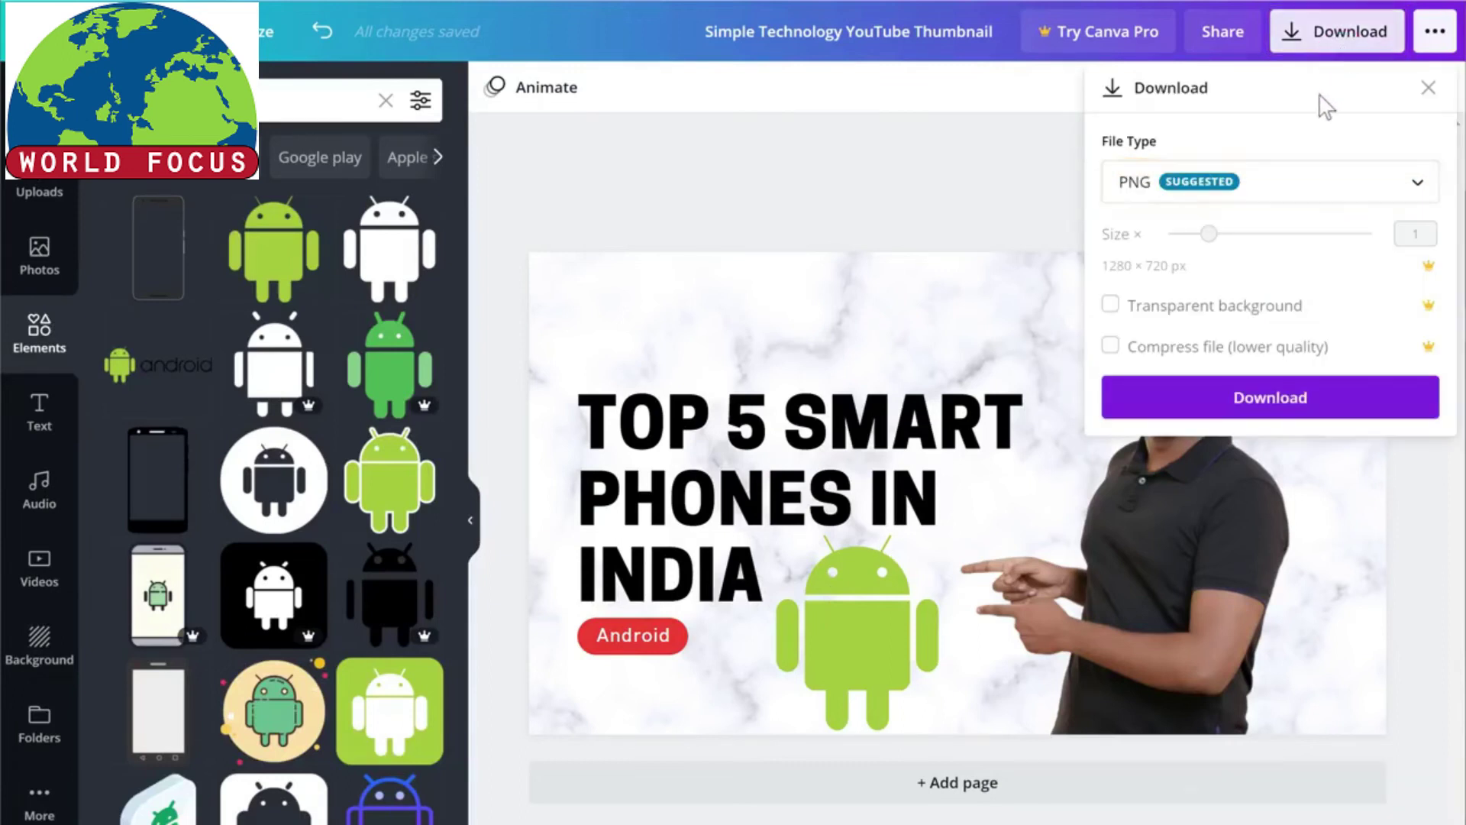
click(1270, 200)
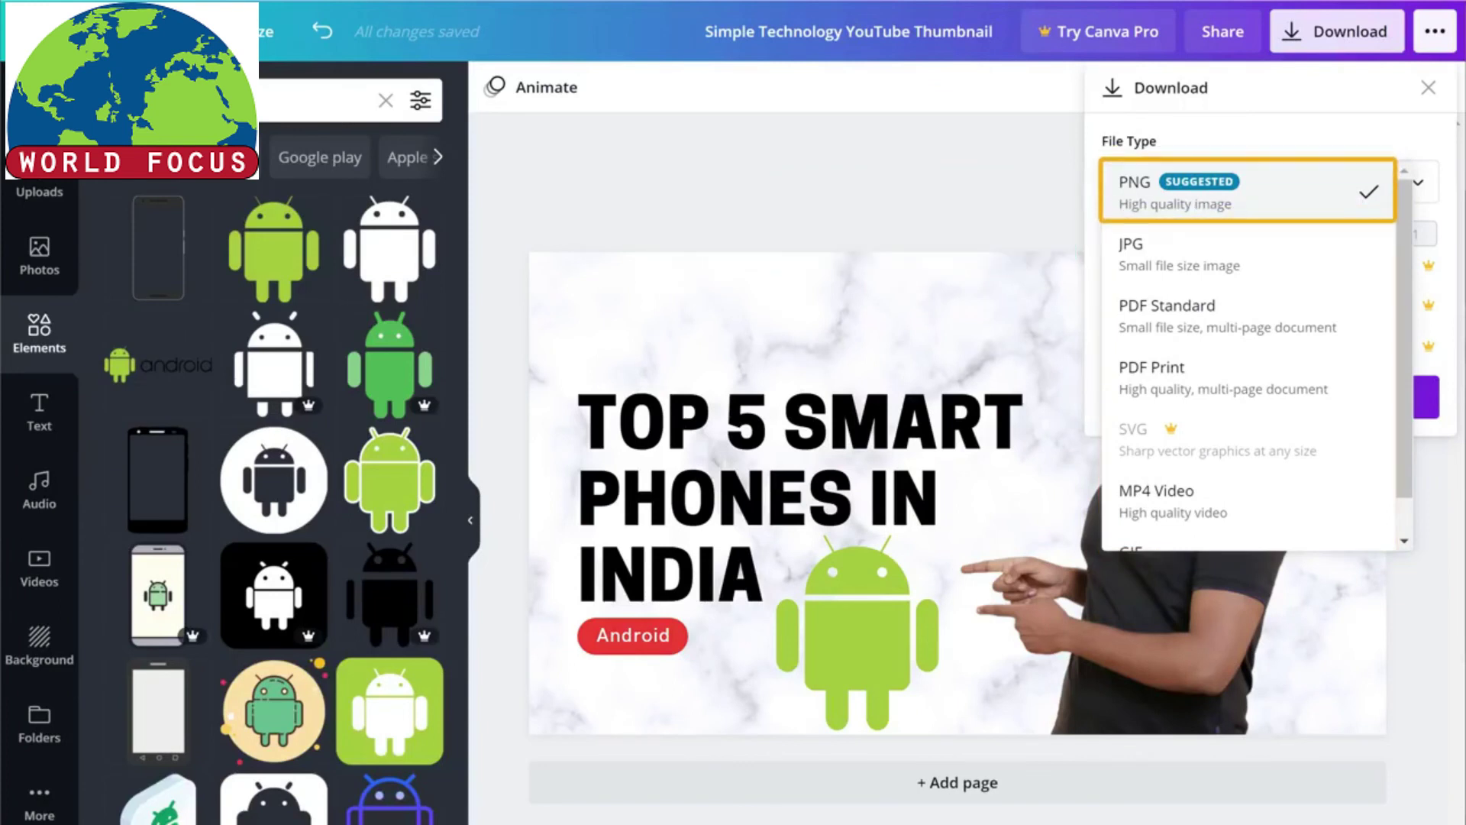
click(1269, 194)
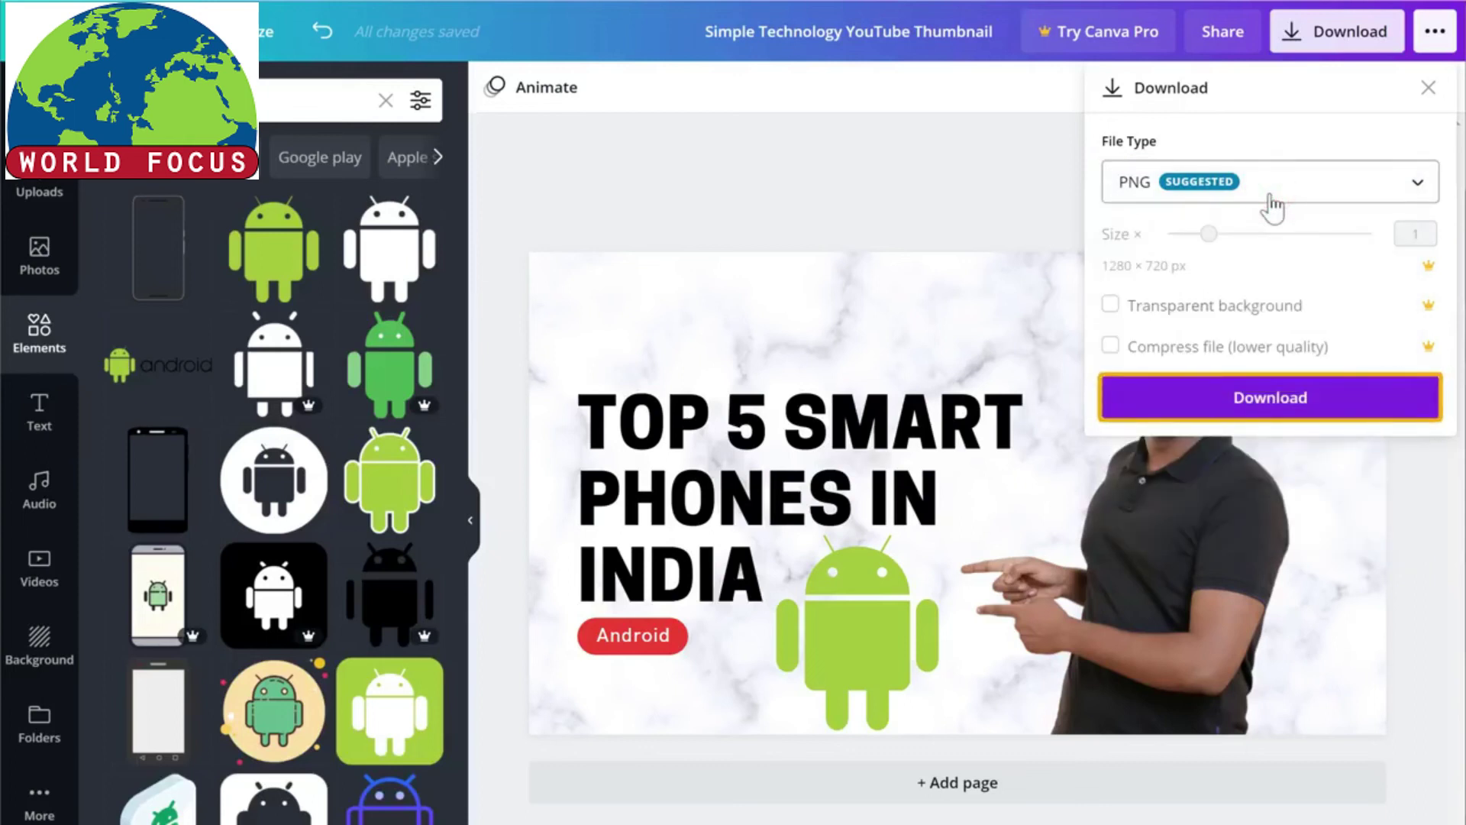
click(1264, 416)
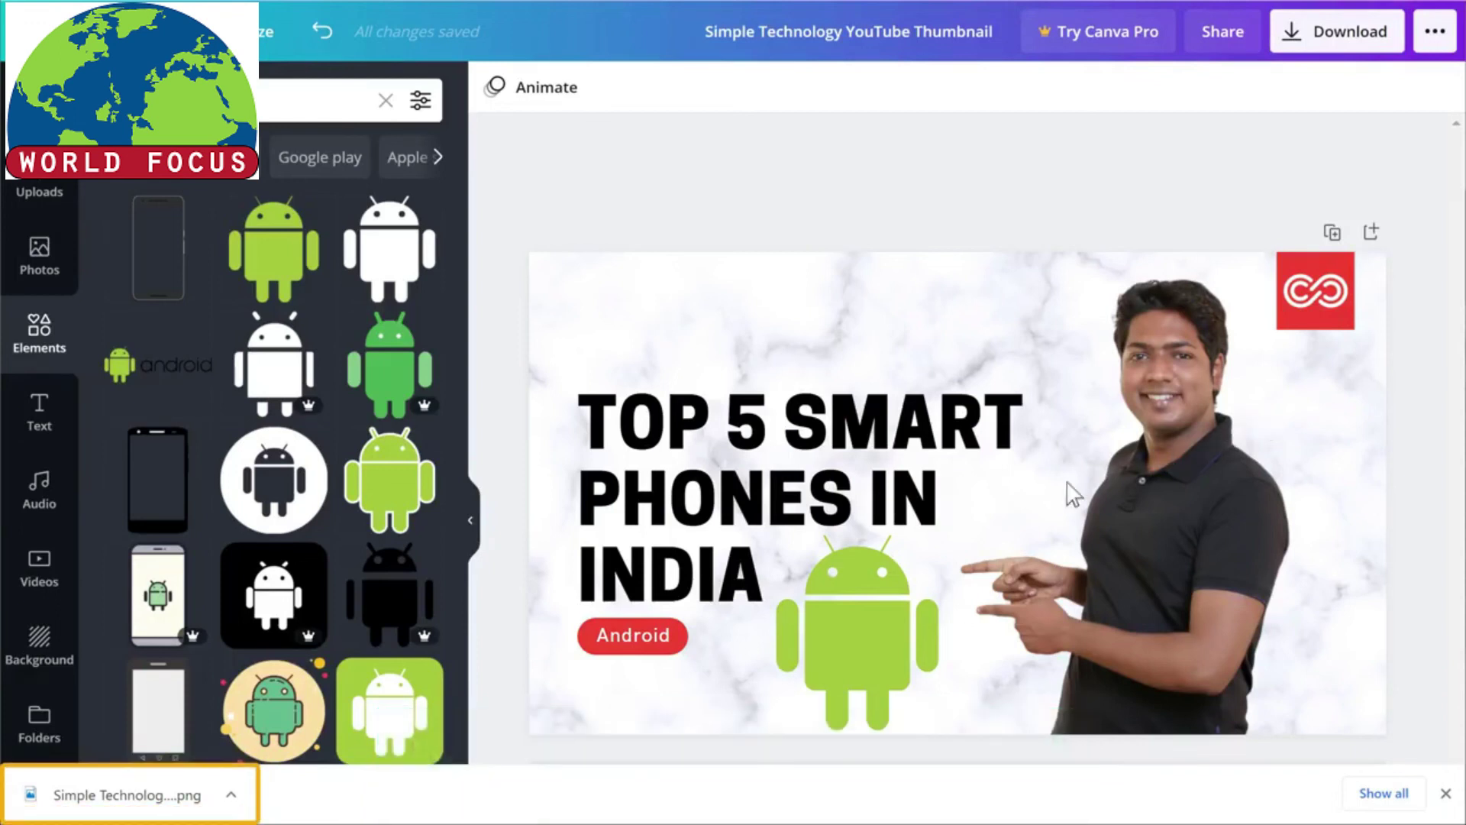
click(131, 805)
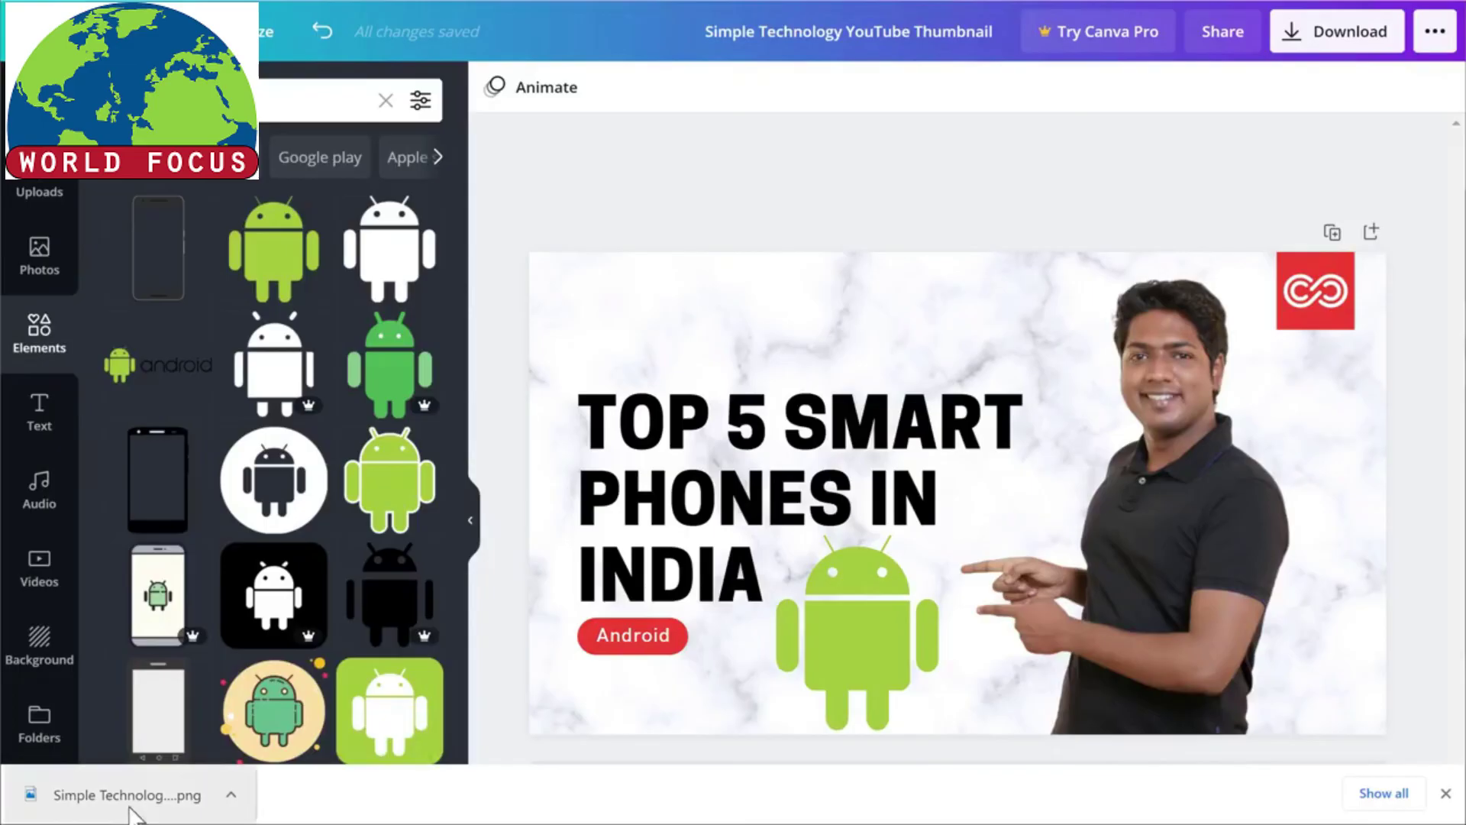